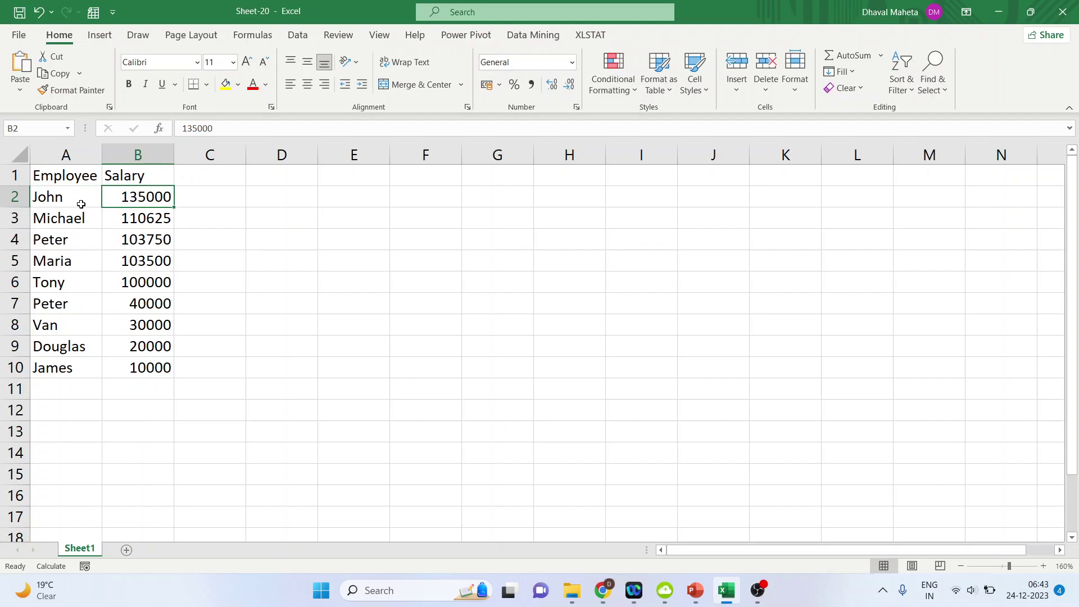
# Examine the highest salary record in row 2 and the lowest in row 10
pyautogui.moveTo(75, 203); pyautogui.dragTo(119, 203)
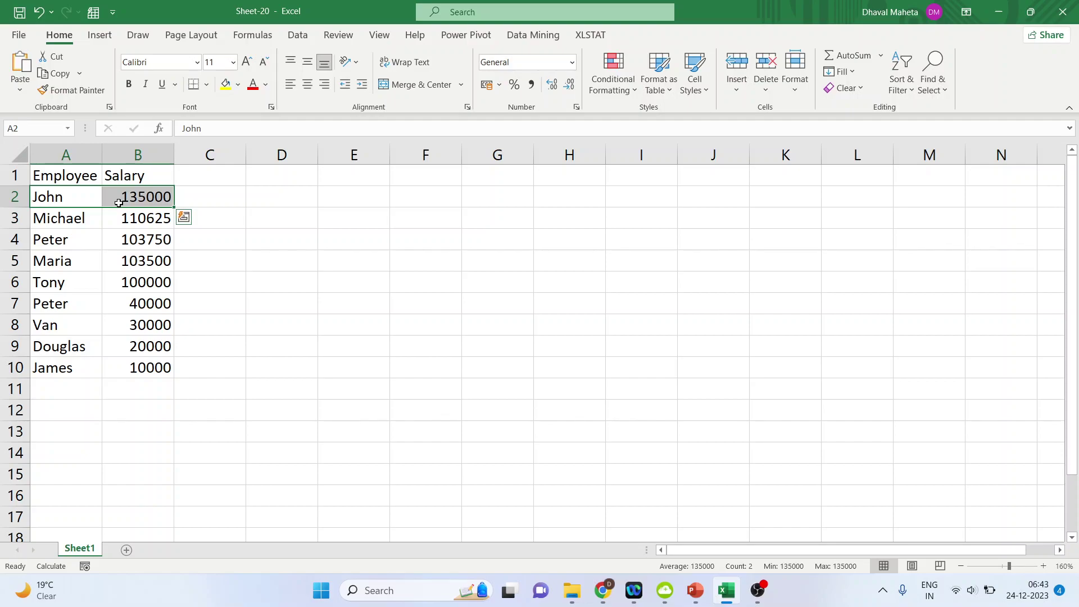
pyautogui.moveTo(57, 371); pyautogui.dragTo(163, 372)
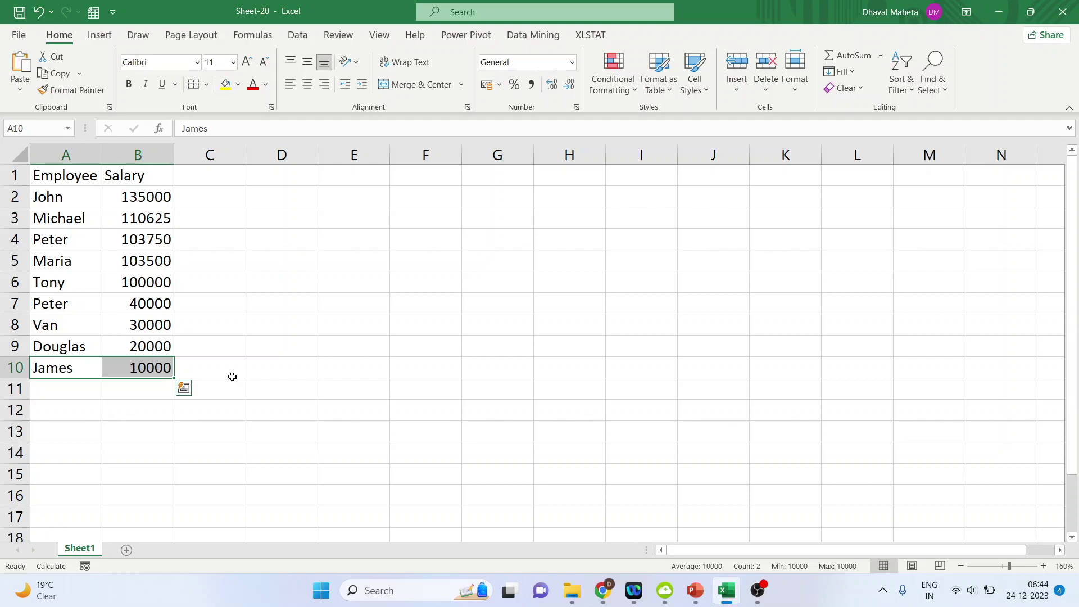
pyautogui.click(283, 309)
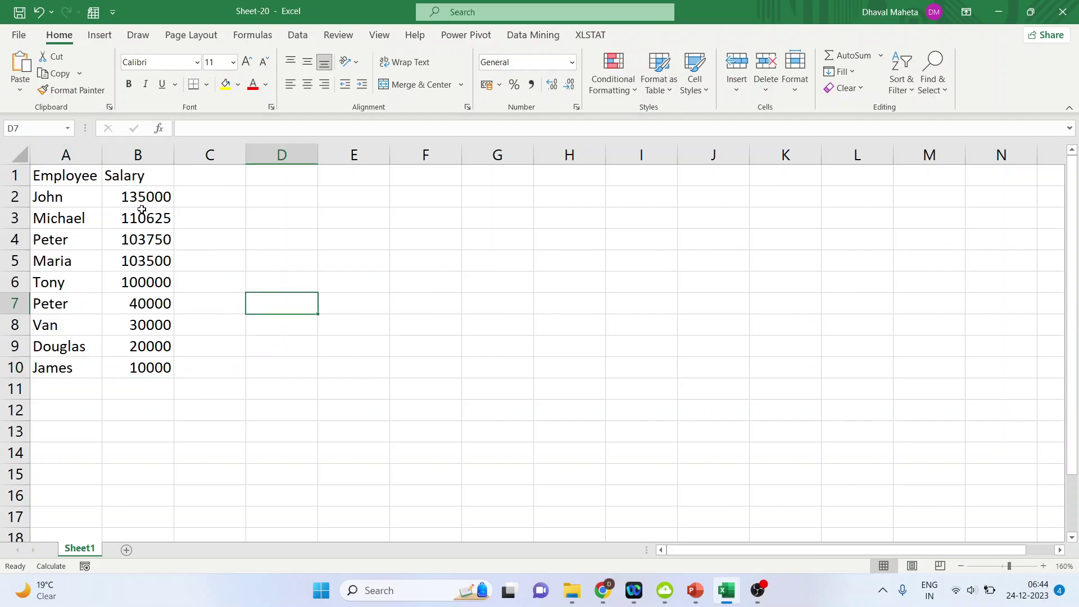
# Insert a Radar with Markers chart based on the Employee and Salary data in A1:B10
pyautogui.click(96, 179)
pyautogui.moveTo(96, 179); pyautogui.dragTo(171, 375)
pyautogui.click(101, 36)
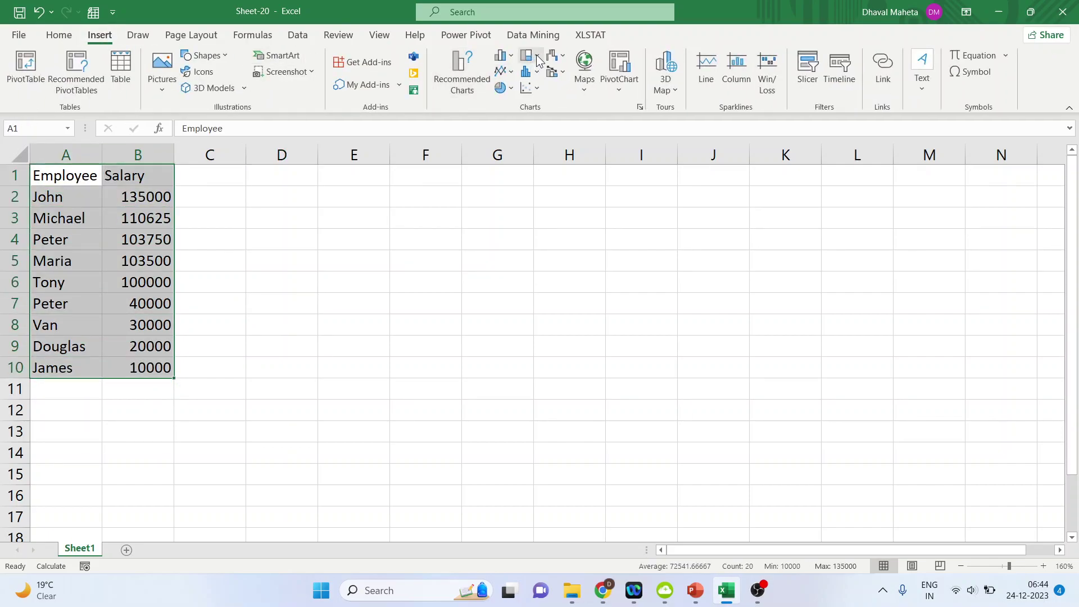
pyautogui.click(458, 84)
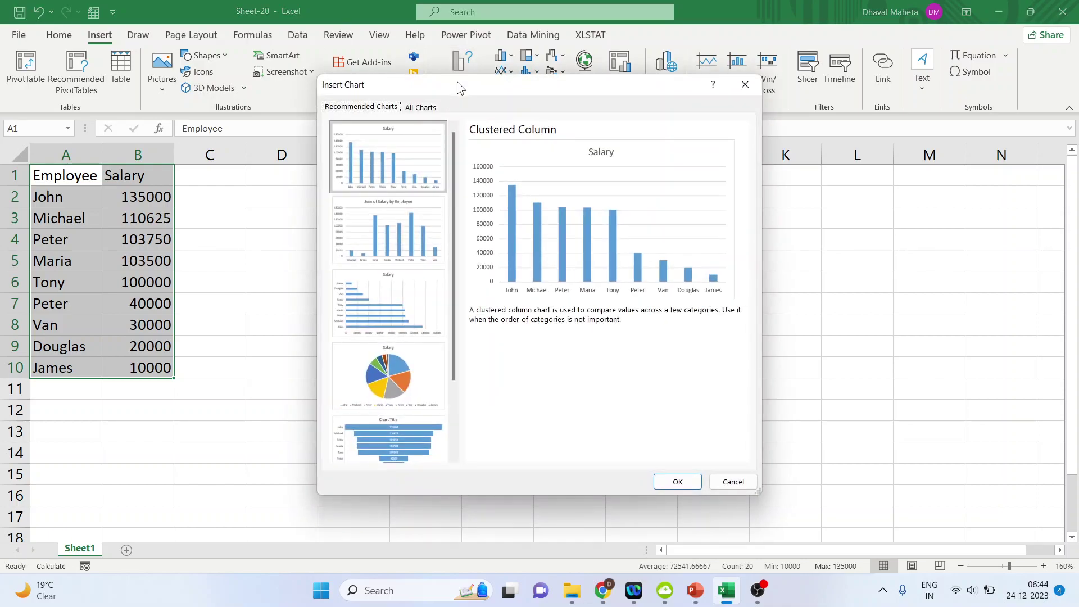
pyautogui.click(427, 107)
pyautogui.click(373, 306)
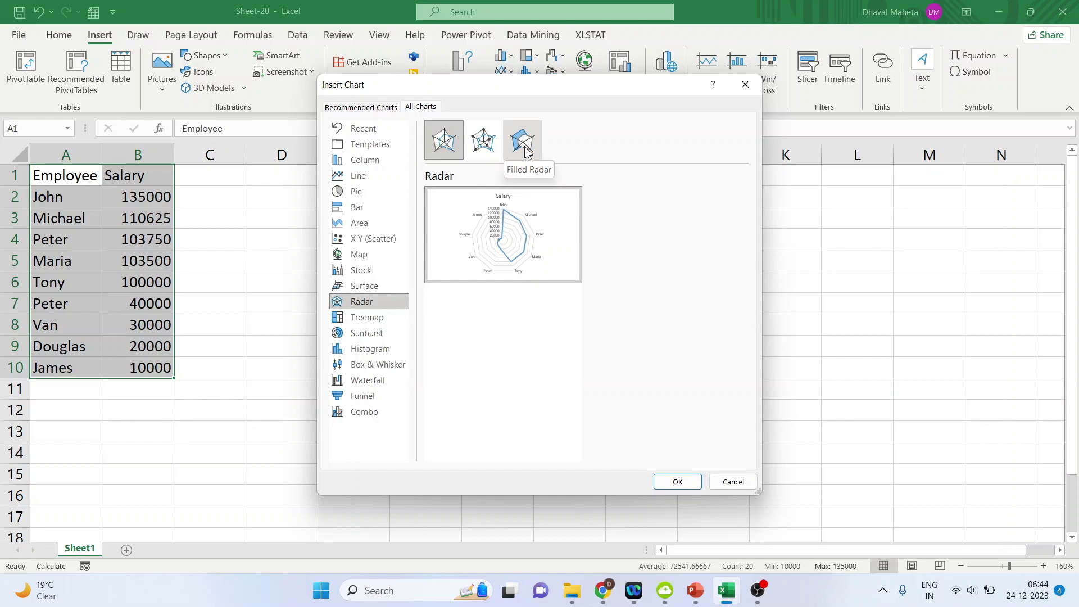
pyautogui.click(483, 141)
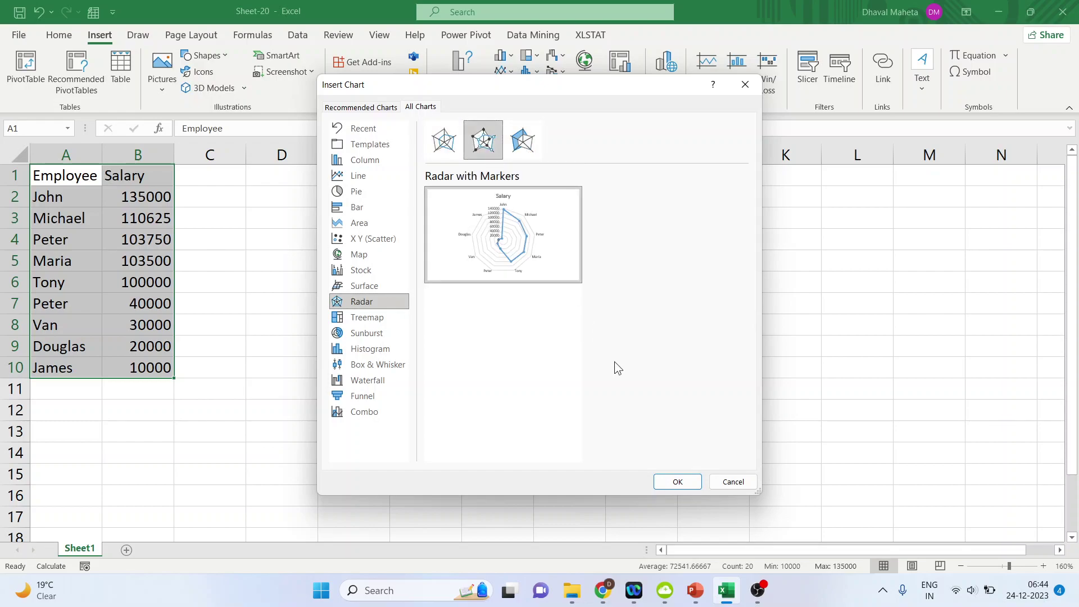
pyautogui.click(677, 481)
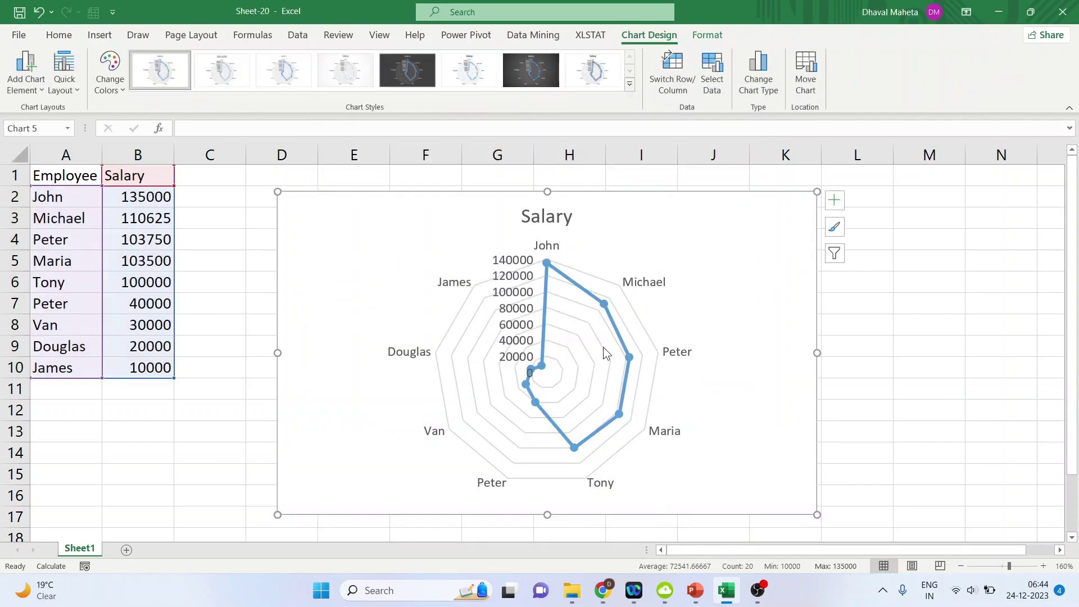
# Examine the radar chart's data points and preview its axes, data label, gridline, legend and quick layout options
pyautogui.moveTo(548, 276)
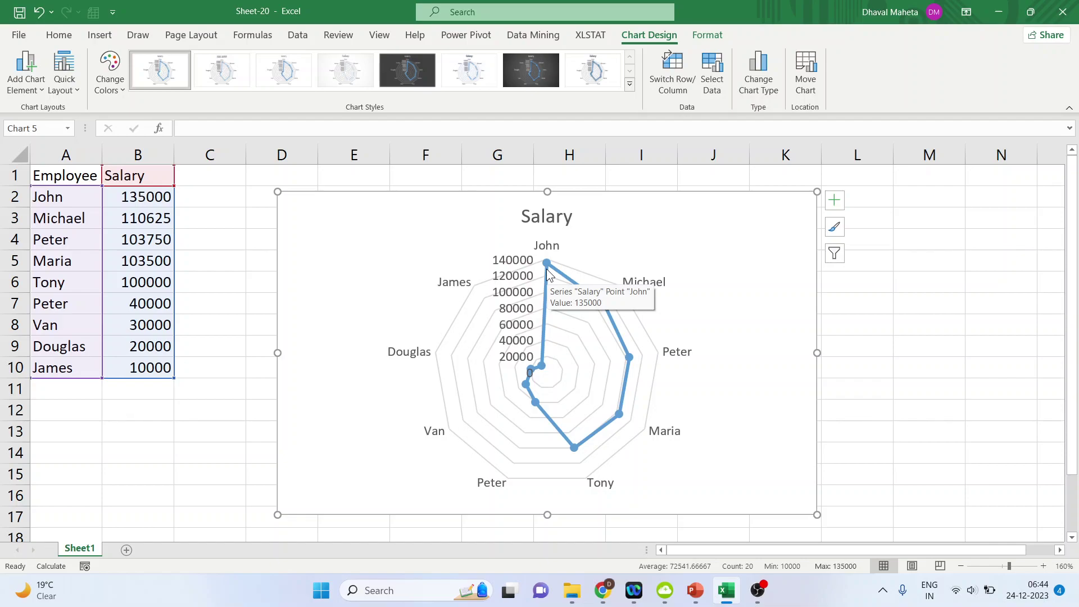
pyautogui.moveTo(546, 368)
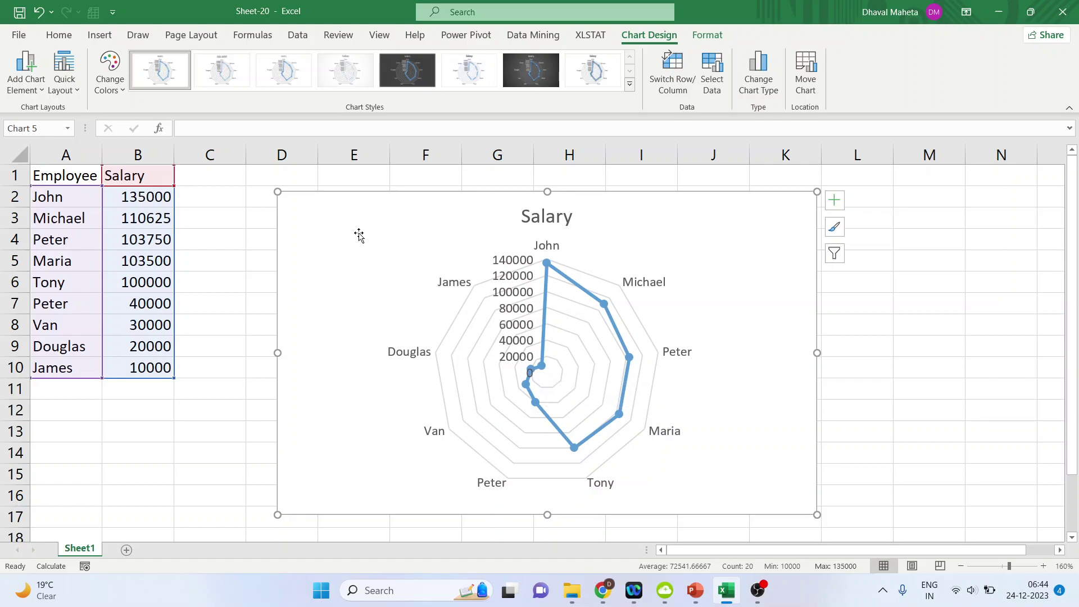
pyautogui.click(32, 90)
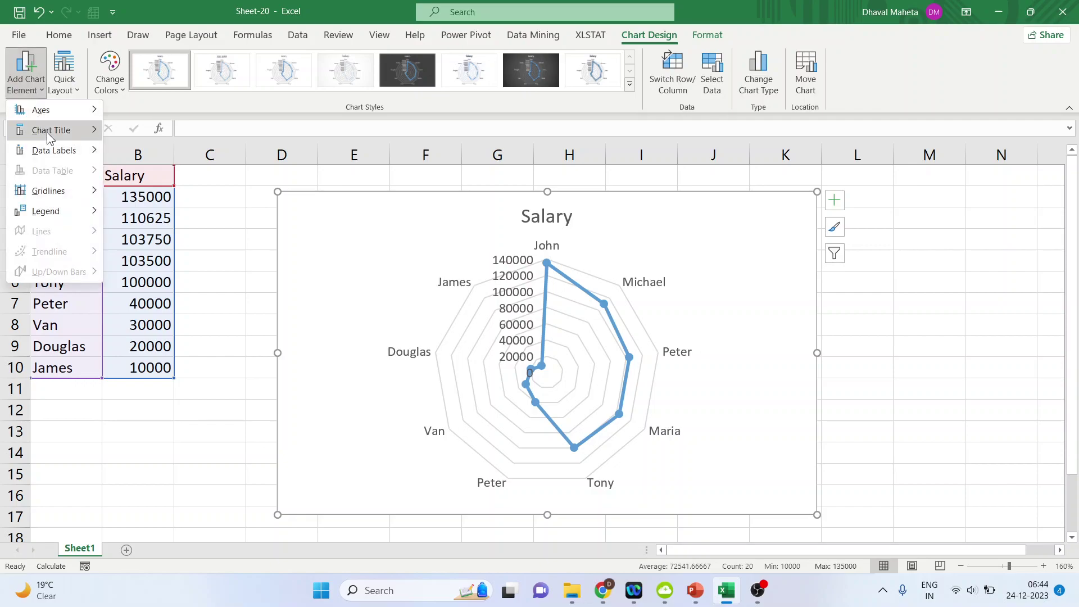
pyautogui.moveTo(58, 112)
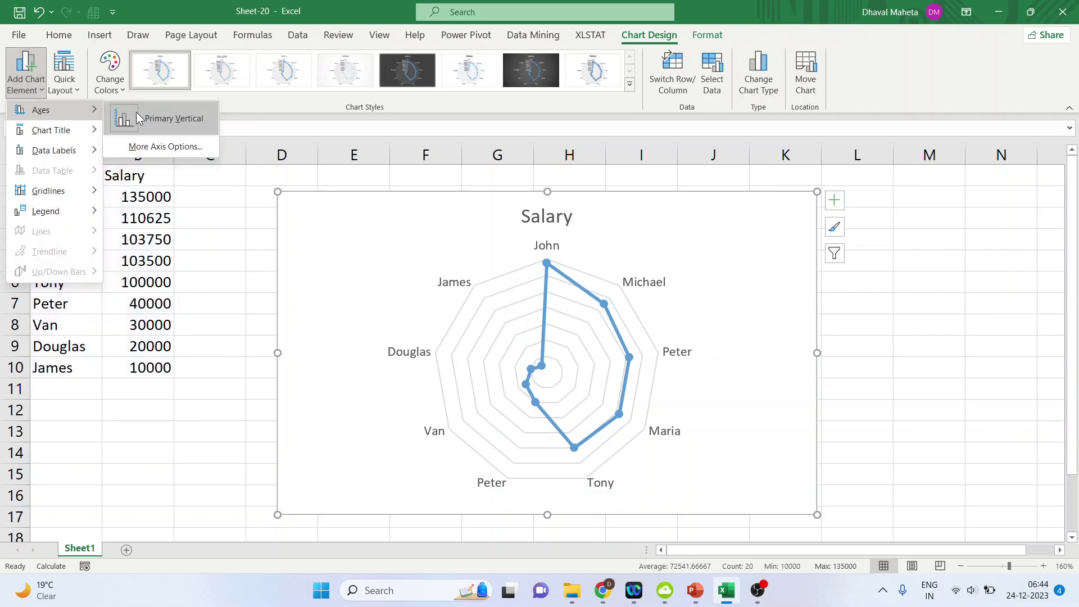
pyautogui.moveTo(76, 137)
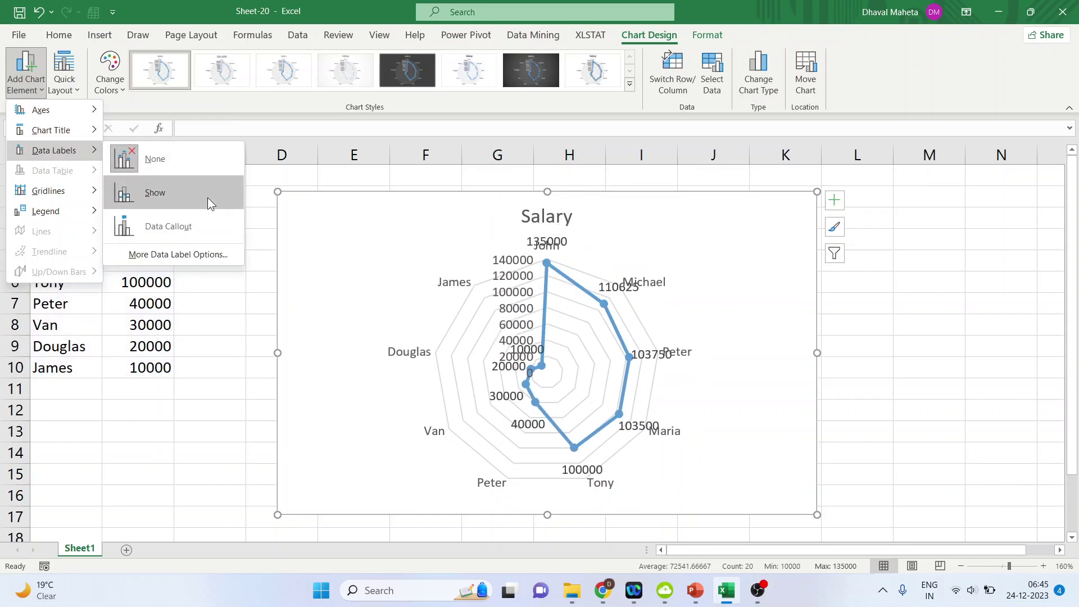
pyautogui.moveTo(89, 198)
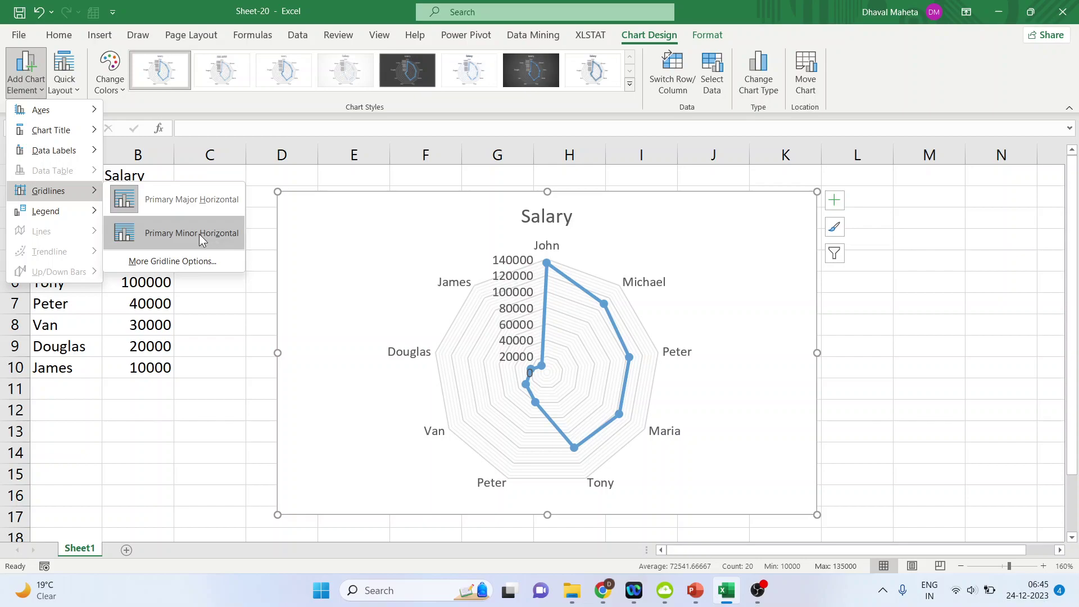
pyautogui.moveTo(67, 217)
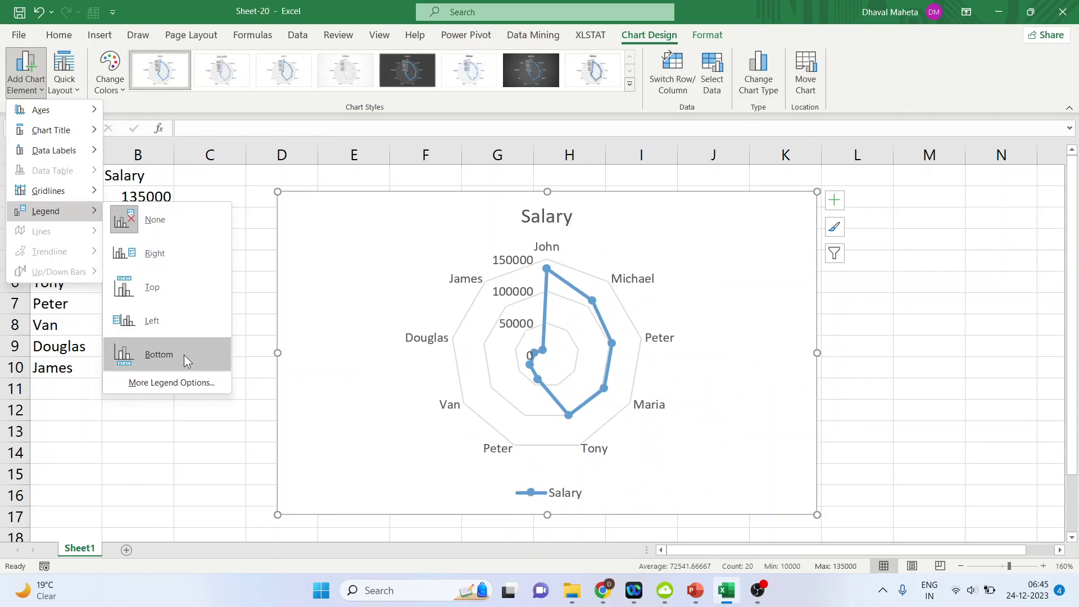
pyautogui.click(351, 242)
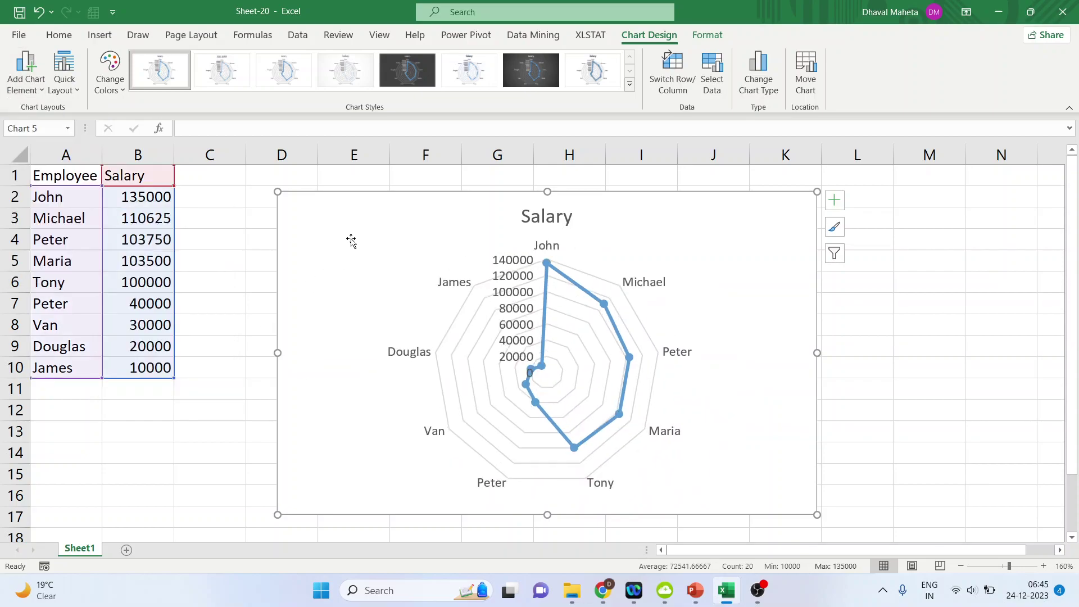
pyautogui.click(68, 87)
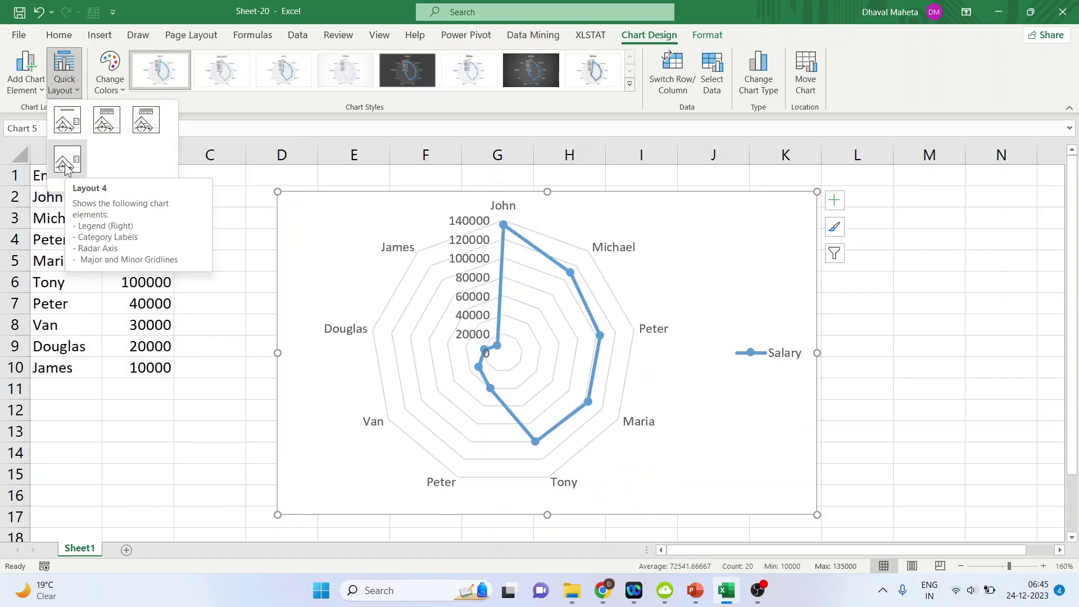
# Recolour the radar chart with the colorful palette that starts with orange and apply the dark gray gradient chart style with the bold title
pyautogui.click(112, 85)
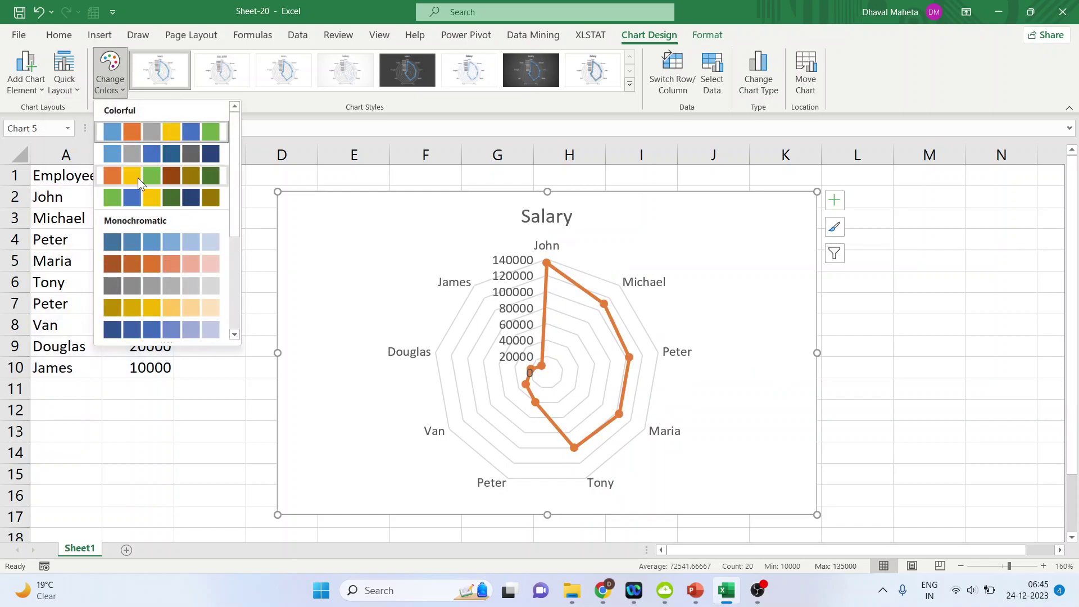
pyautogui.press('Escape')
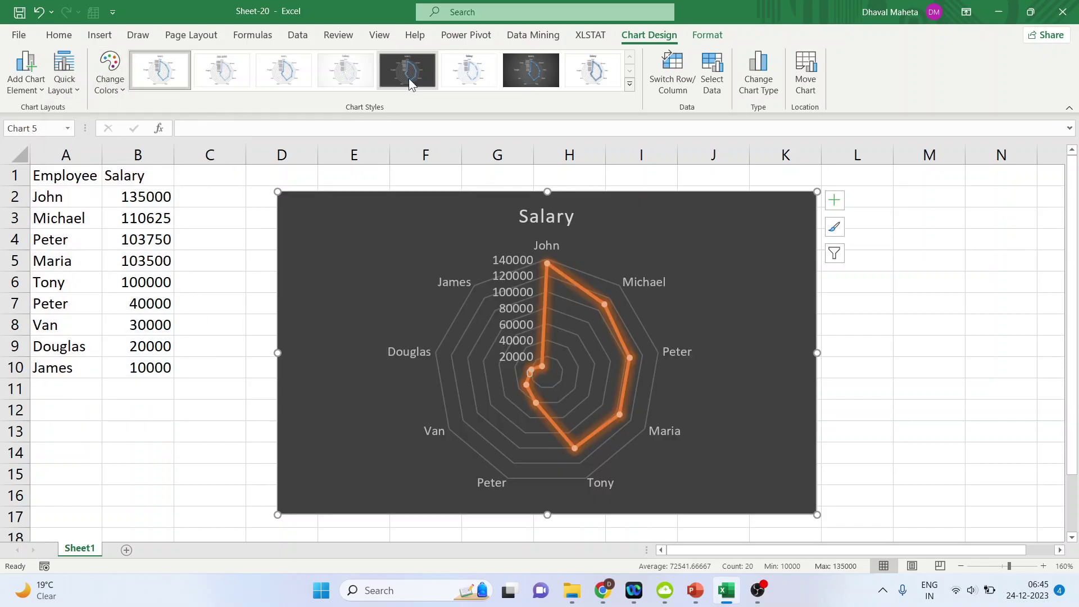
pyautogui.click(409, 79)
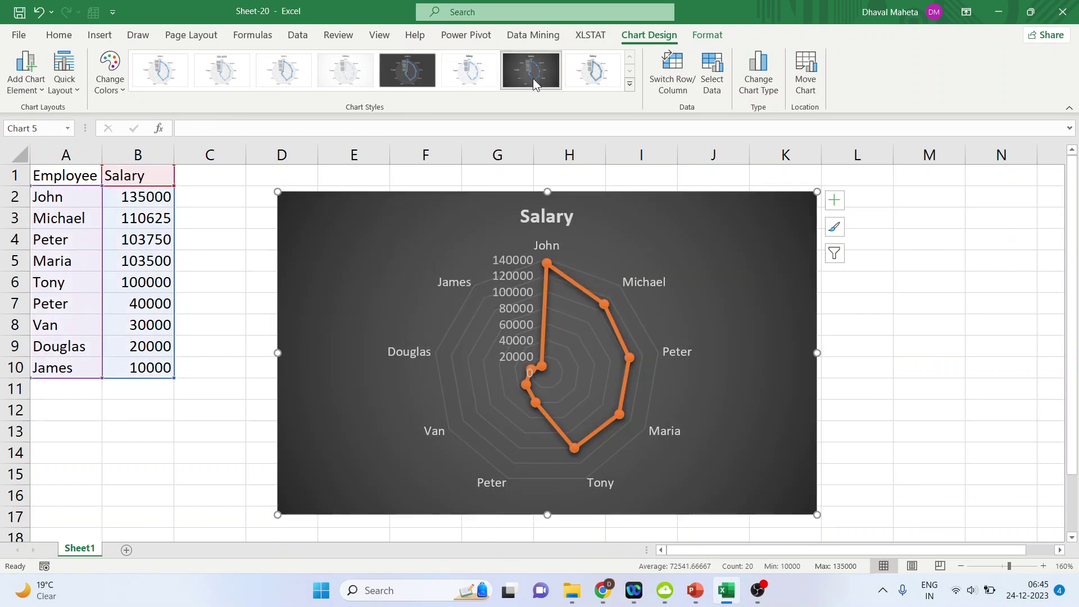
pyautogui.click(533, 78)
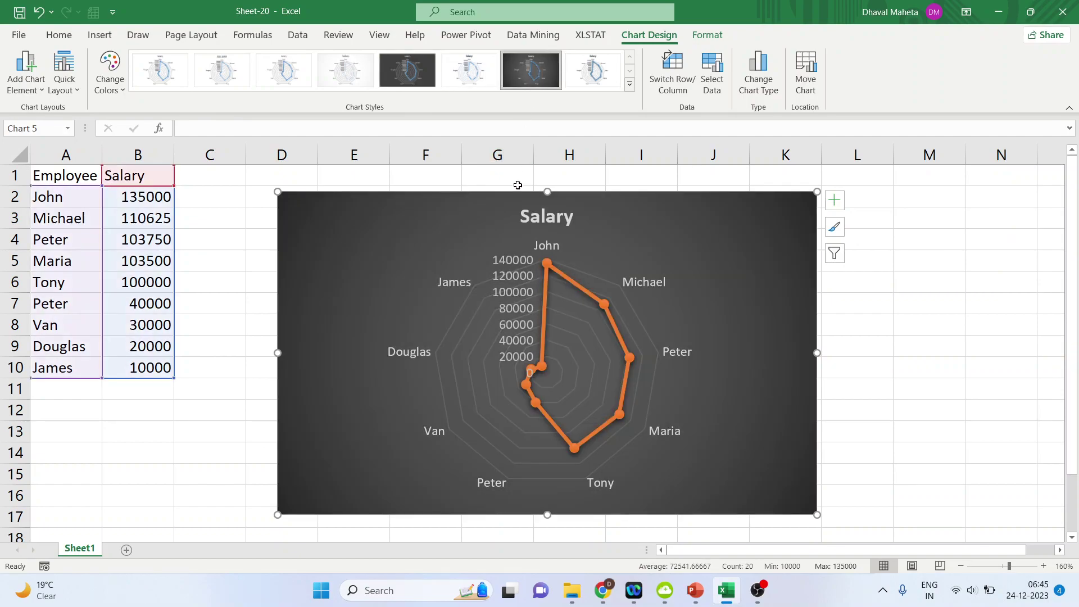
# Review the chart's available elements, data label choices, color palettes and styles
pyautogui.click(837, 209)
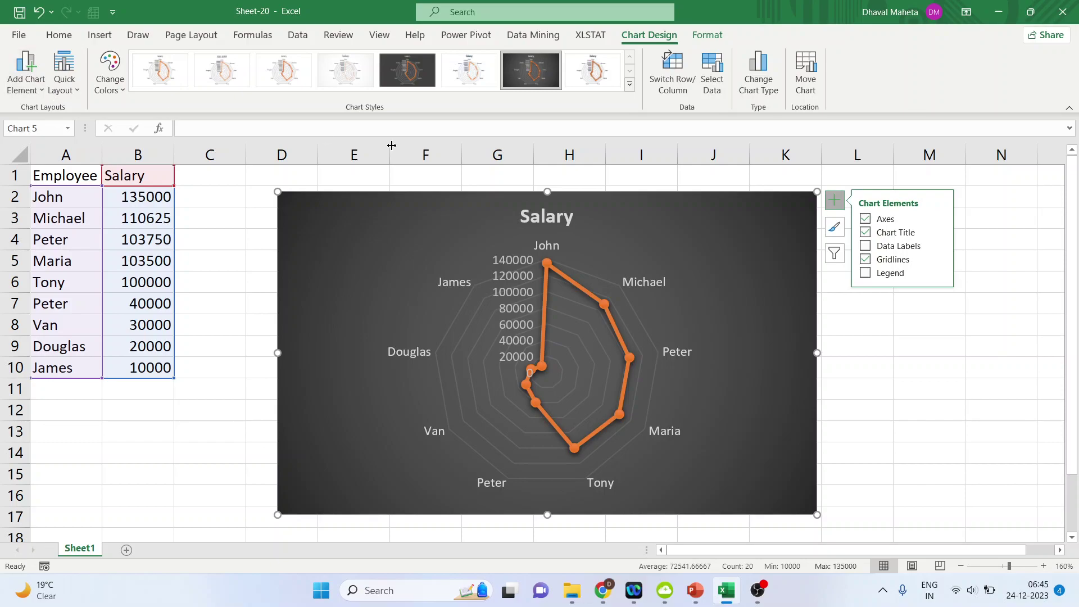
pyautogui.click(939, 246)
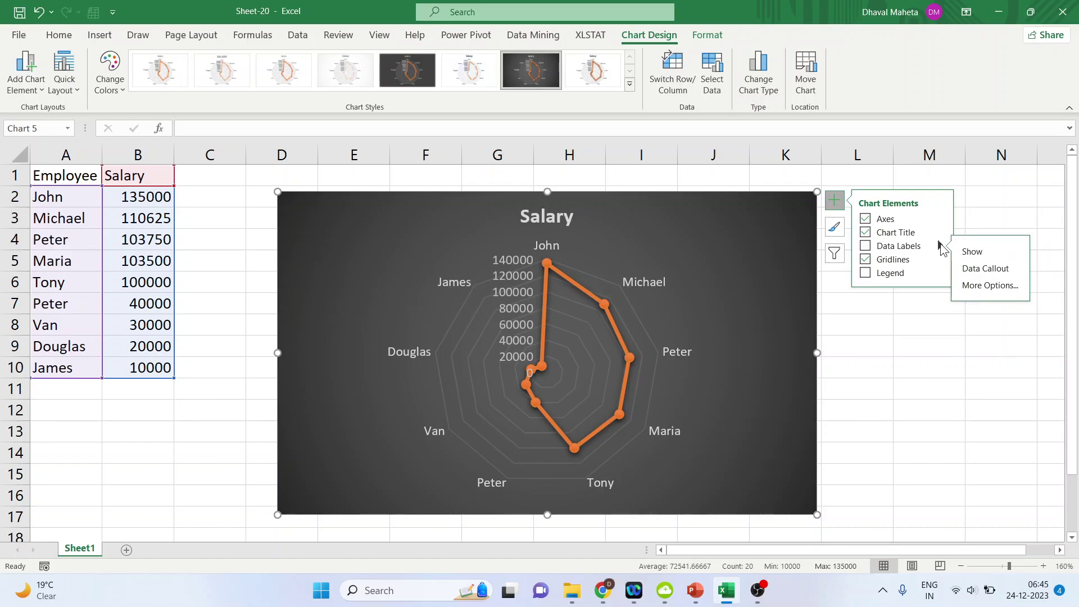
pyautogui.click(835, 229)
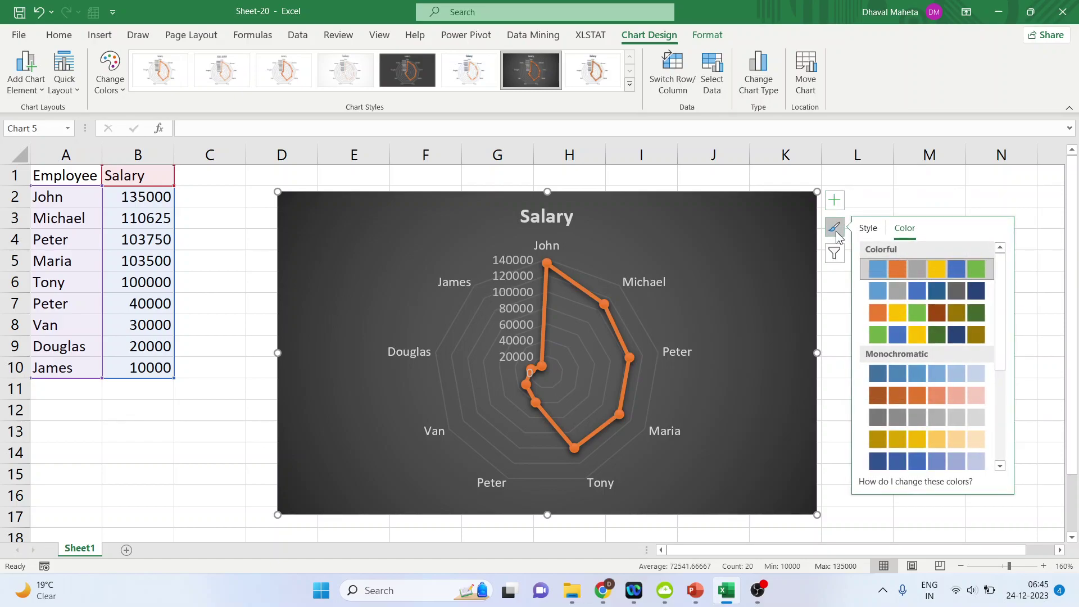
pyautogui.click(866, 230)
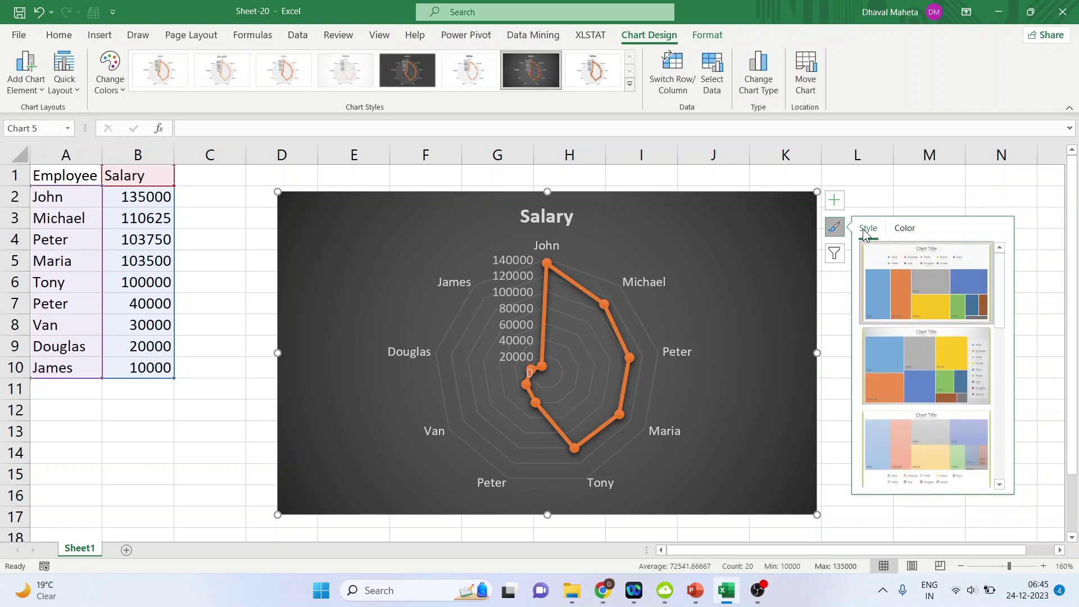
# Filter the employees in rows 10 and 9 out of the chart's categories
pyautogui.click(835, 256)
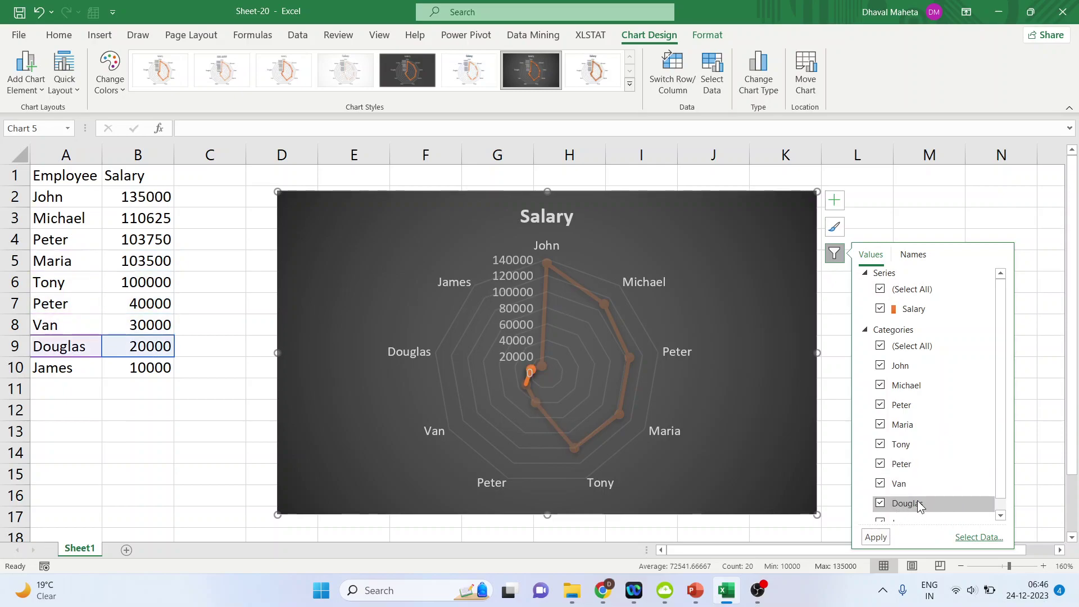
pyautogui.scroll(-1, 920, 506)
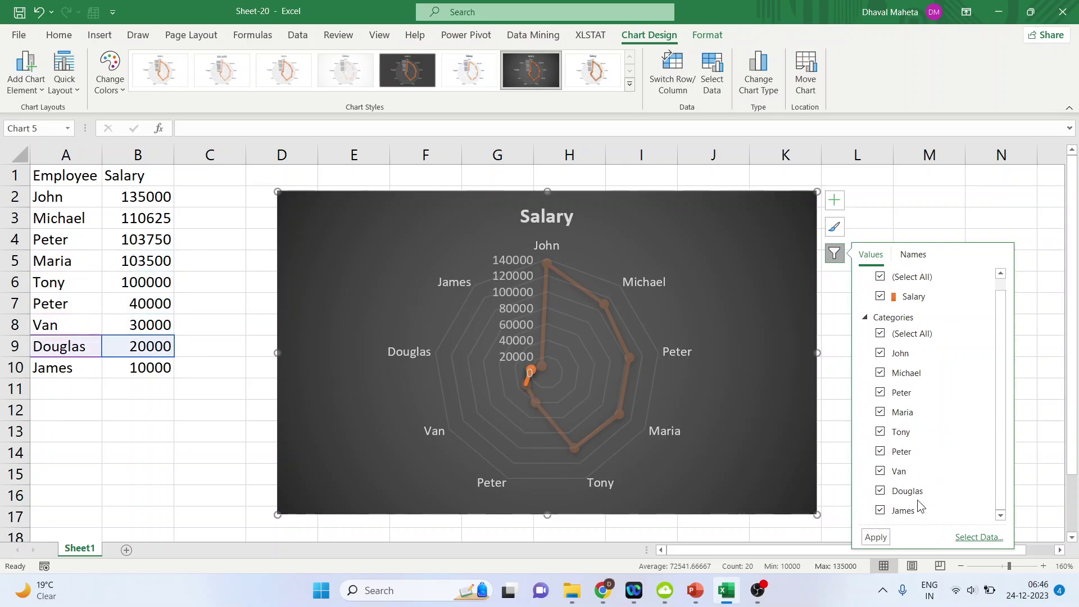
pyautogui.click(880, 513)
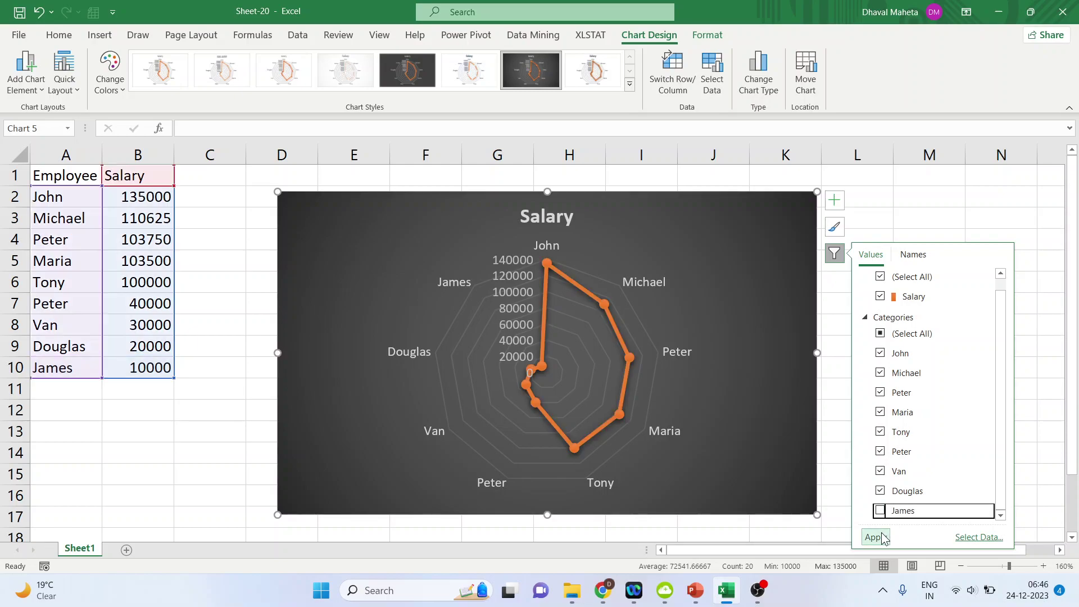
pyautogui.click(878, 538)
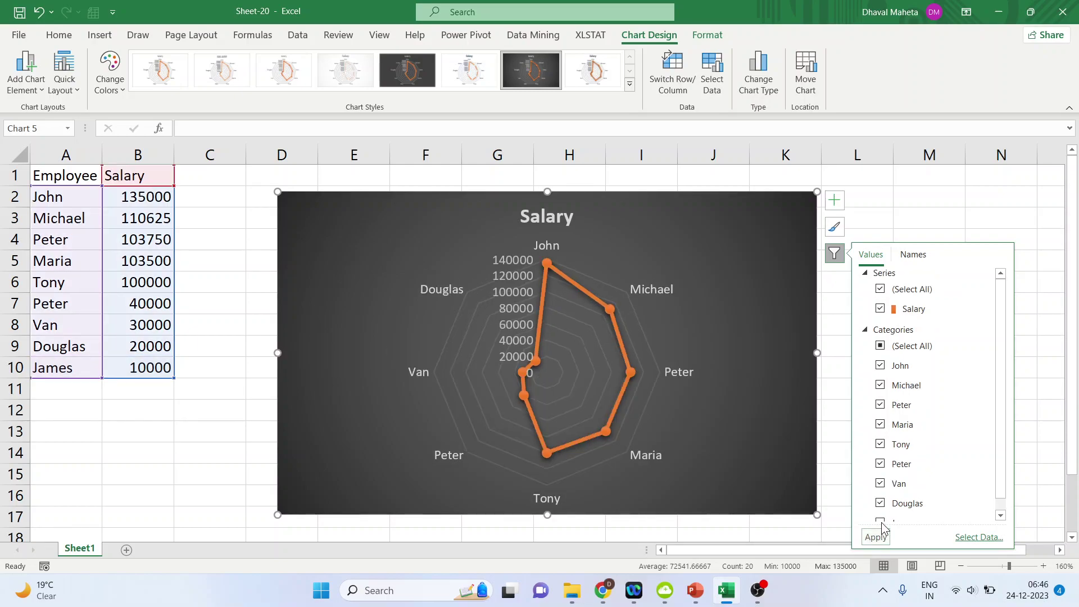
pyautogui.click(880, 492)
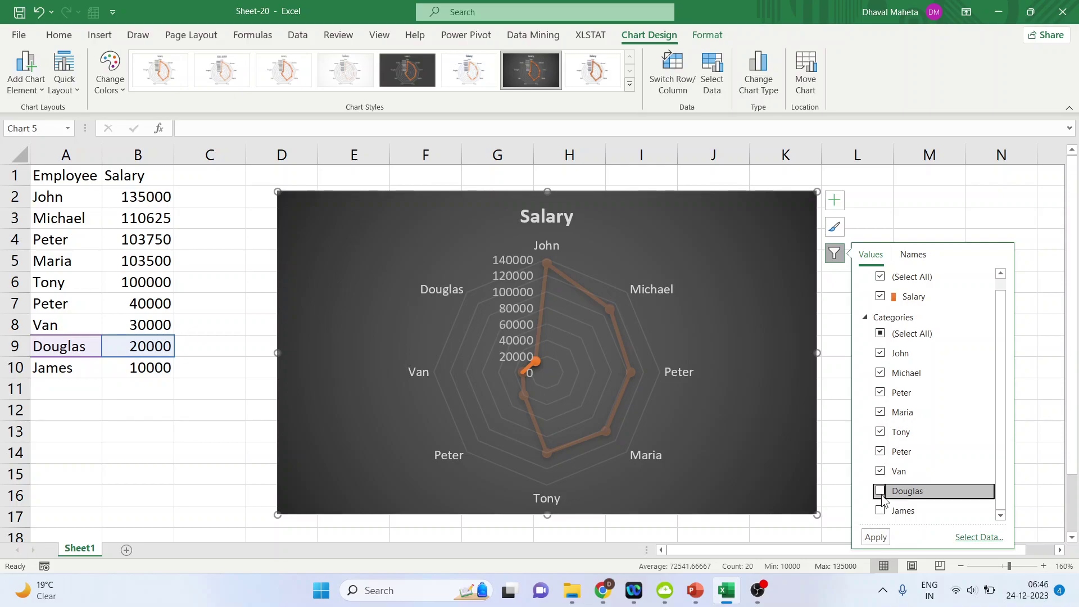
pyautogui.click(877, 537)
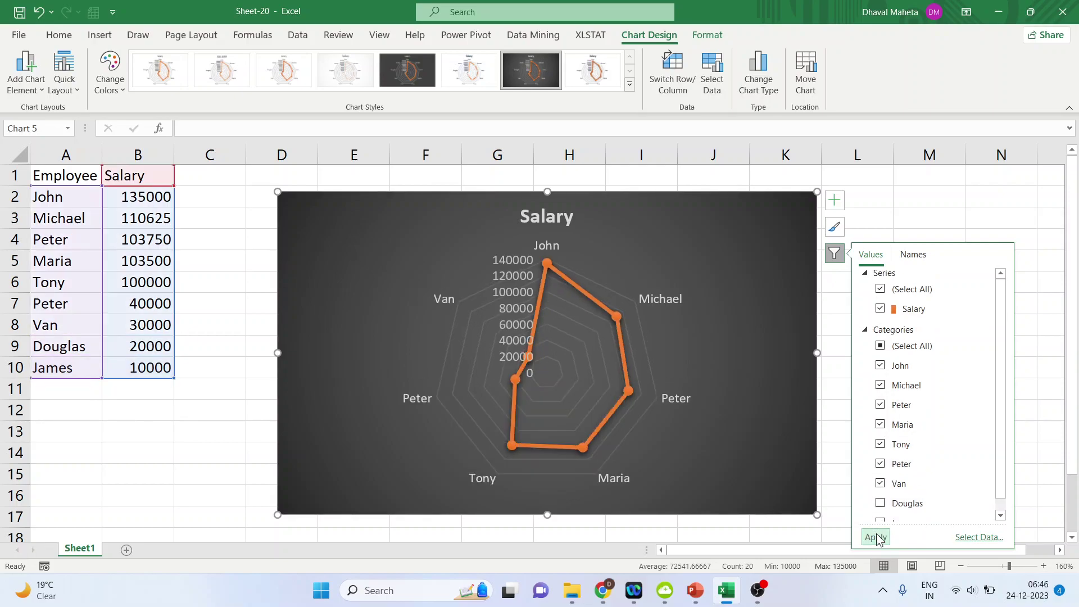
# Try to restore the employees in rows 9 and 10 in the chart's category filter
pyautogui.click(898, 502)
pyautogui.click(897, 510)
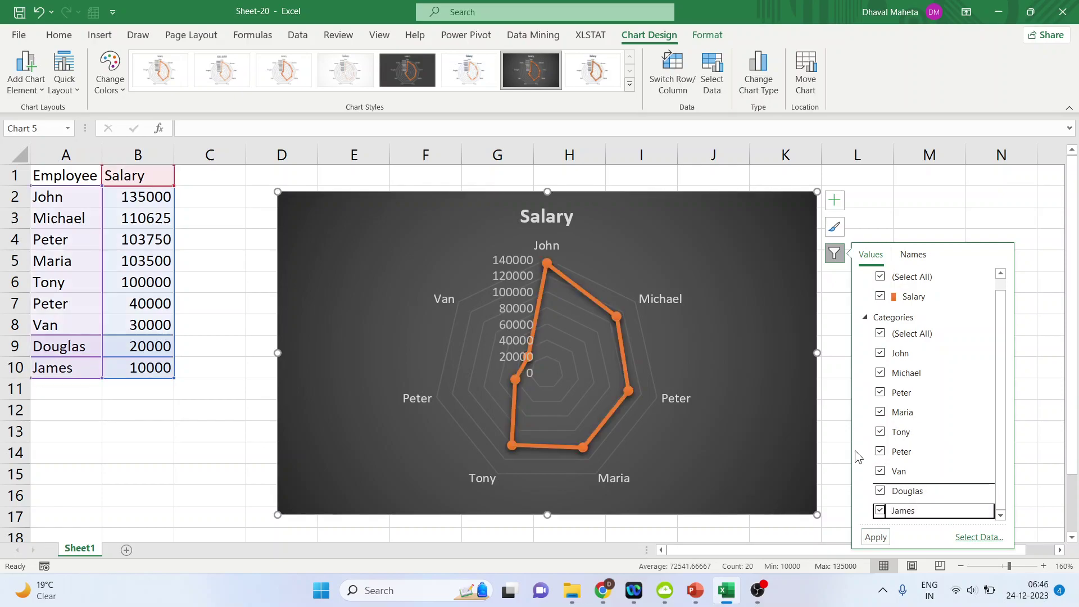
pyautogui.click(895, 183)
# Give the chart area a solid light blue fill
pyautogui.doubleClick(679, 226)
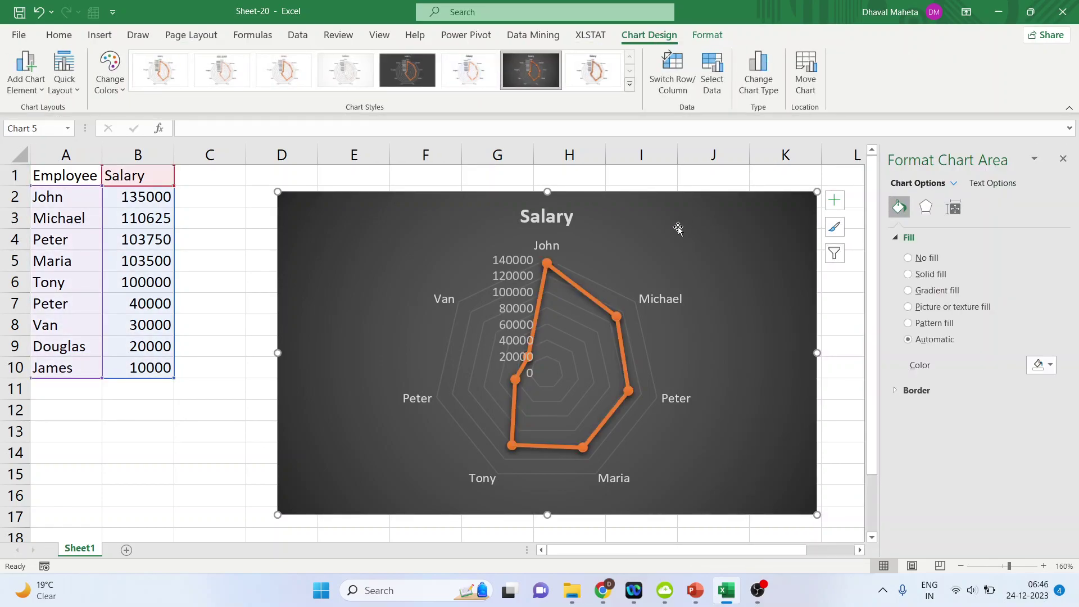
pyautogui.click(907, 274)
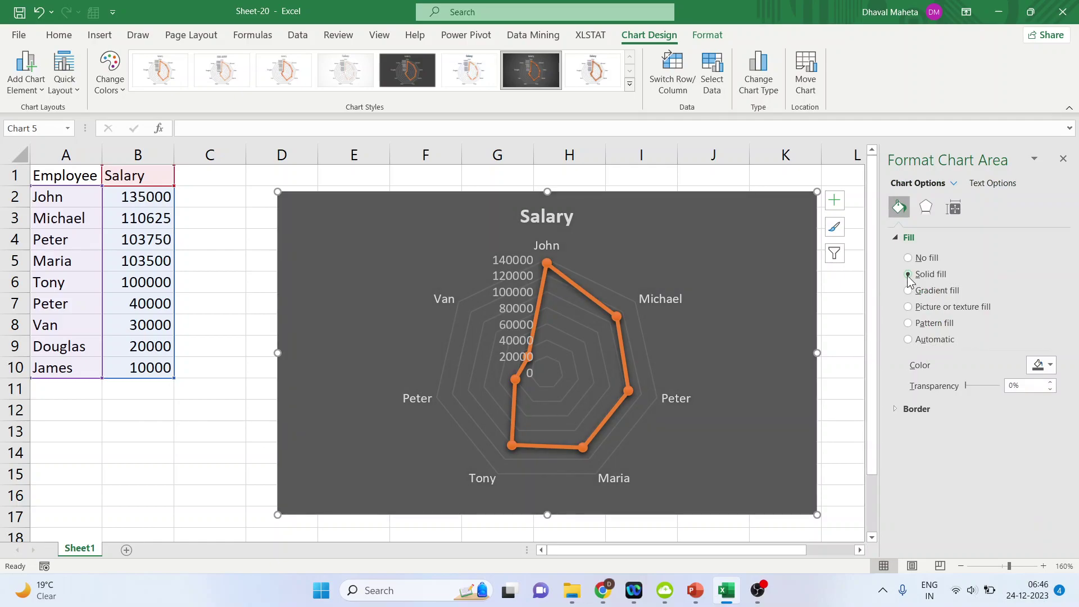
pyautogui.click(1050, 366)
pyautogui.click(1013, 418)
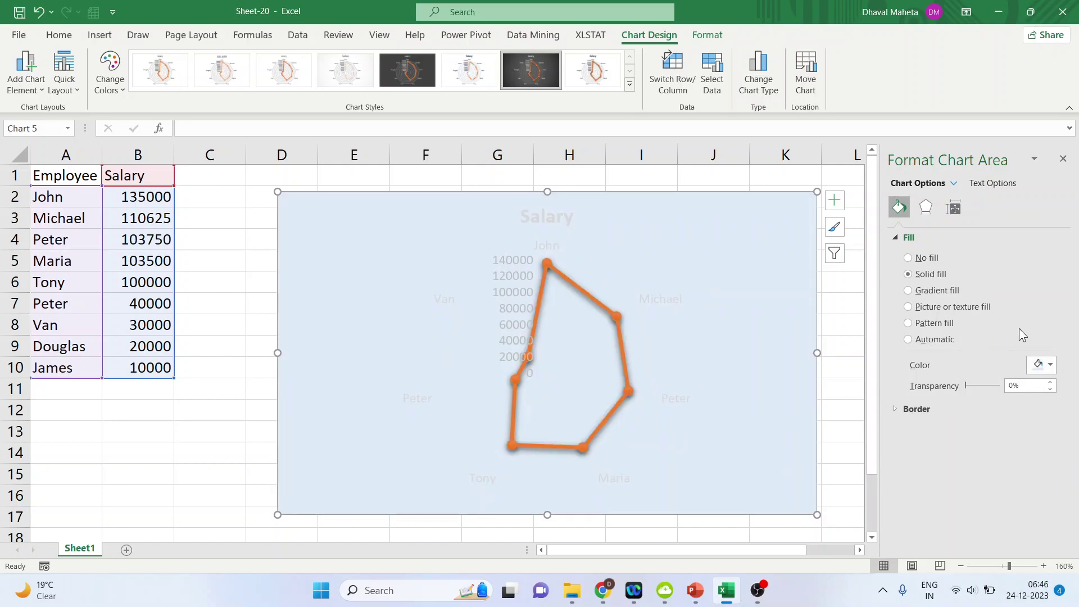
# Undo the light blue fill, try gradient, picture and pattern fills, and set the chart area's fill to Automatic
pyautogui.hotkey('ctrl', 'z')
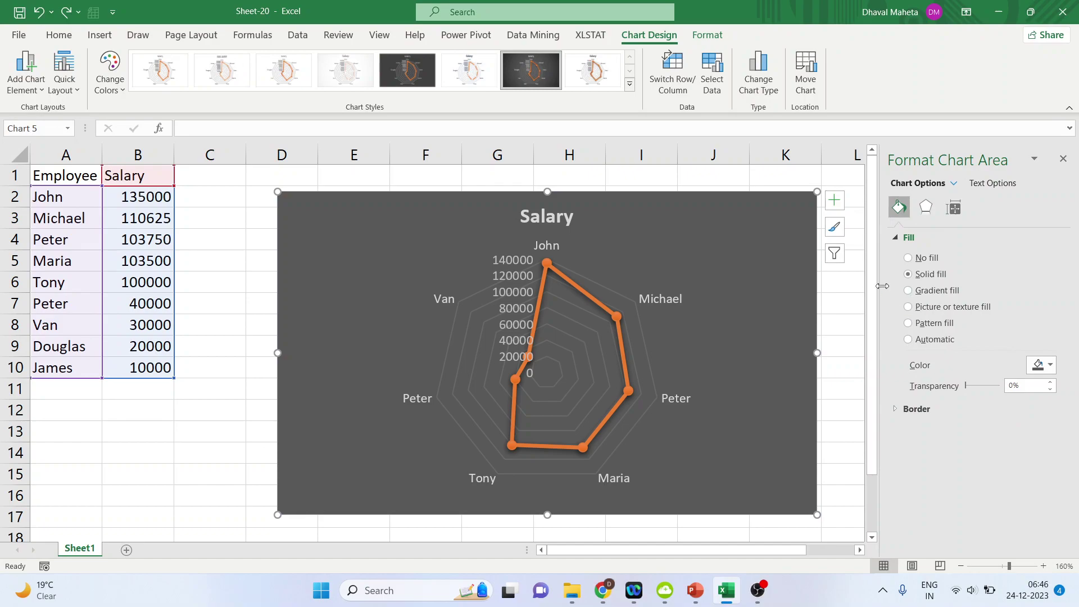
pyautogui.click(908, 290)
pyautogui.click(908, 307)
pyautogui.click(910, 324)
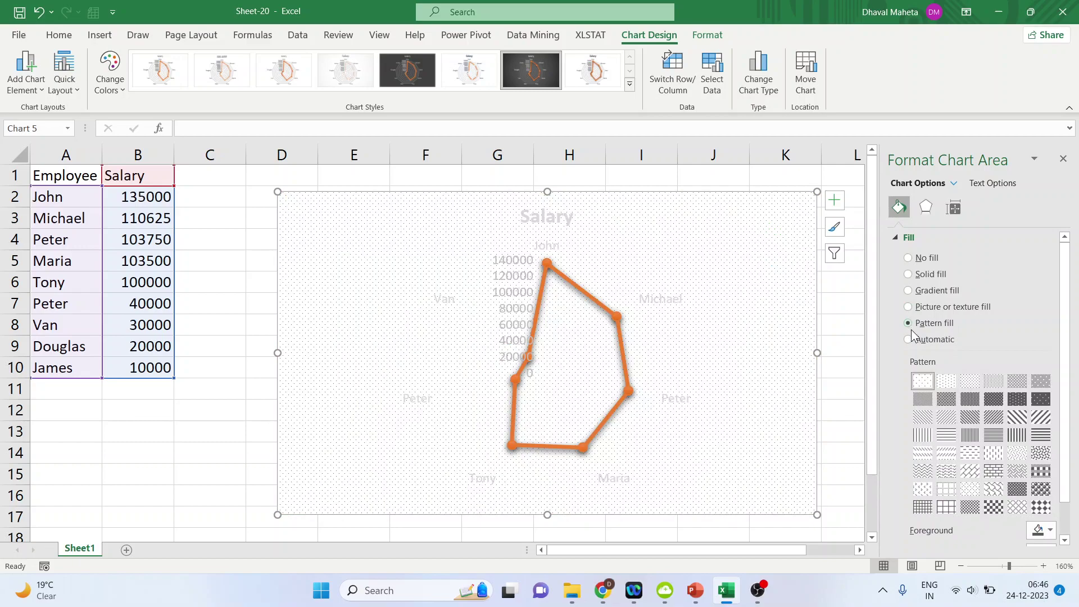
pyautogui.click(909, 339)
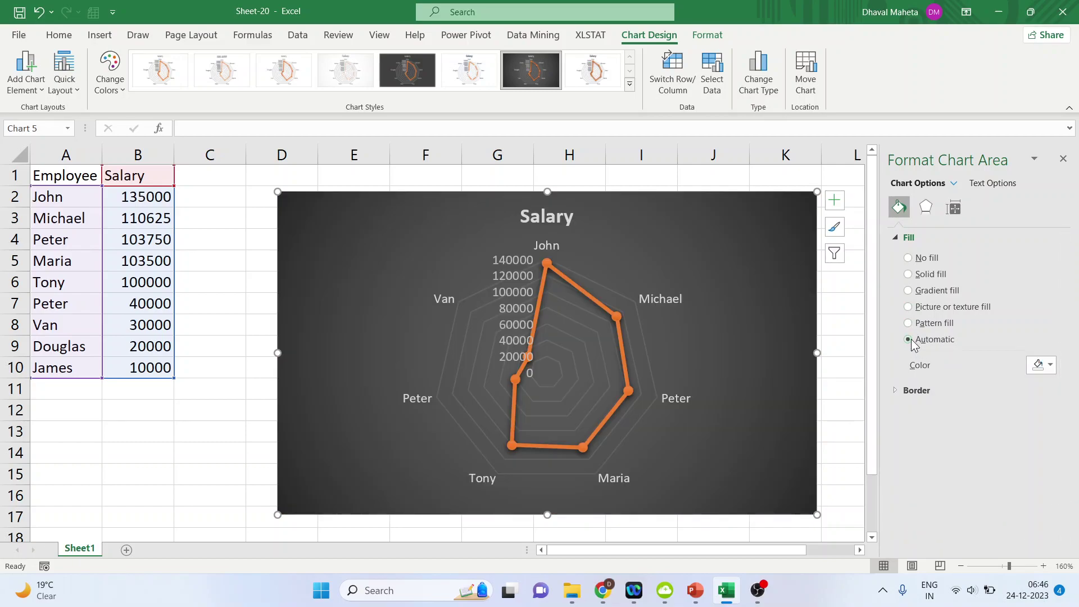
# Give the chart area a solid orange border line with a width of 2.25 pt
pyautogui.click(896, 390)
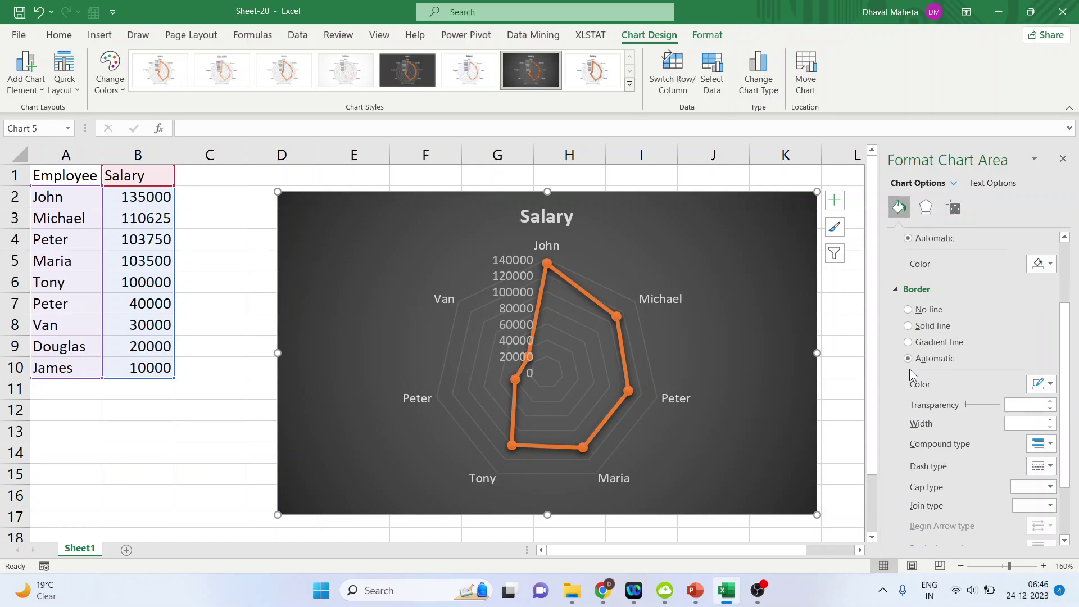
pyautogui.click(911, 330)
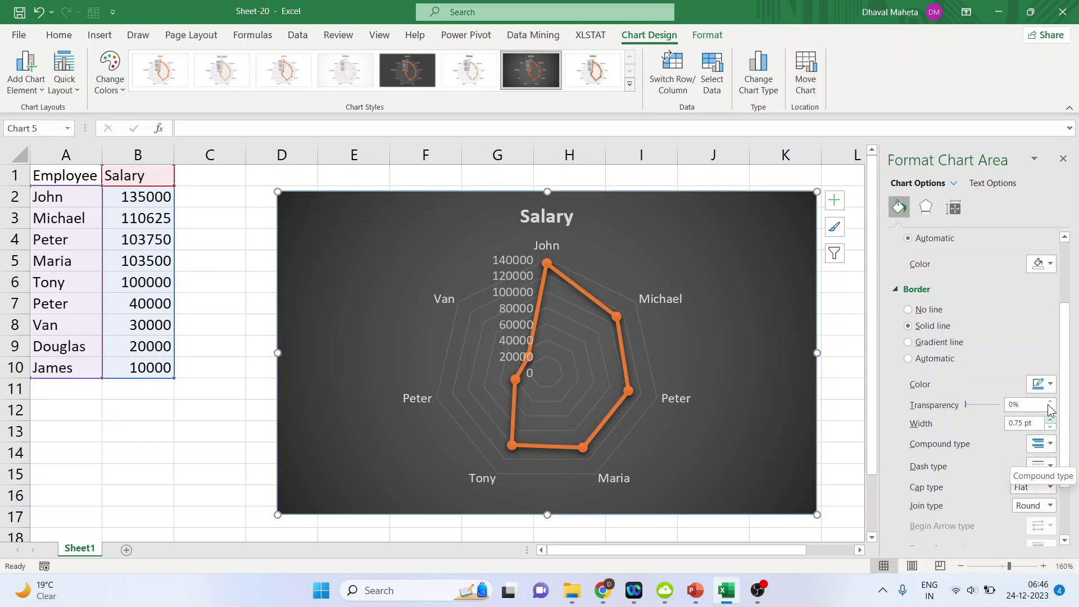
pyautogui.click(1048, 385)
pyautogui.click(1025, 421)
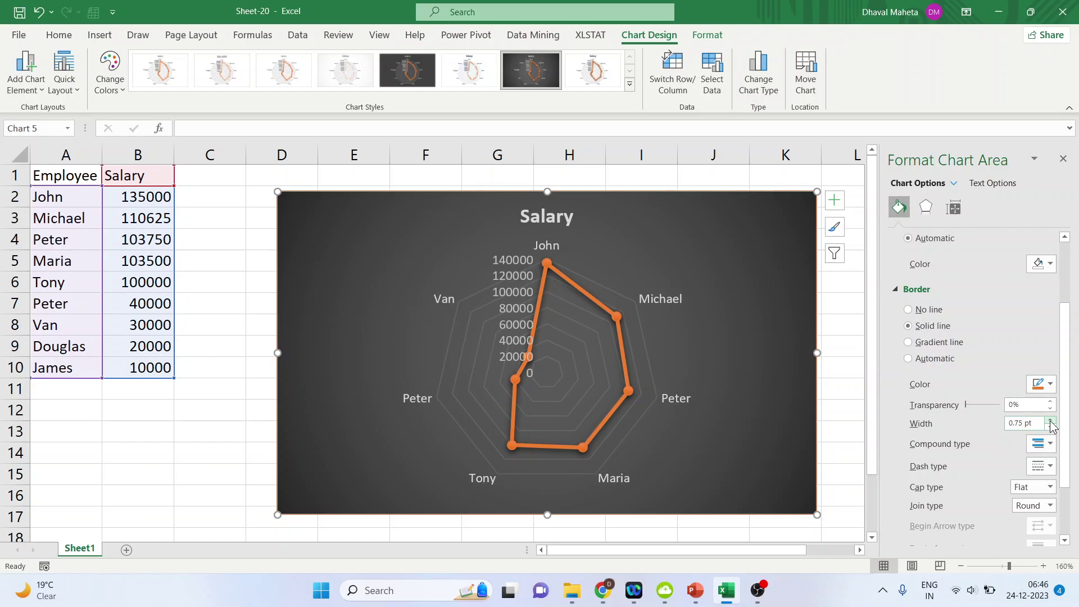
pyautogui.click(1050, 420)
pyautogui.click(1050, 420)
pyautogui.click(1050, 419)
pyautogui.click(1050, 420)
pyautogui.click(1050, 420)
pyautogui.click(1050, 419)
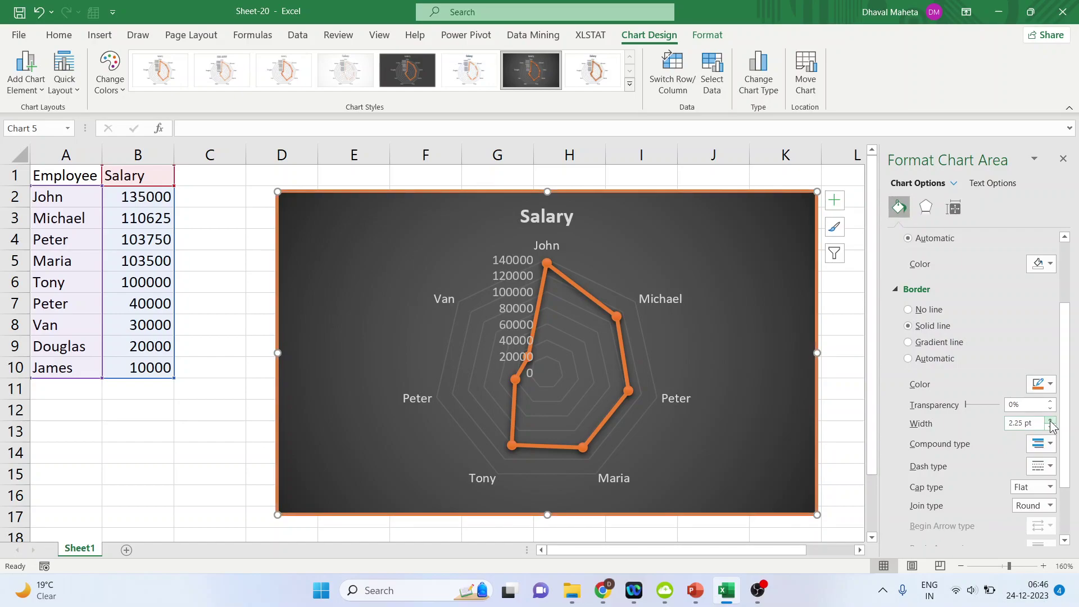
# Try a dashed border and a gradient border line on the chart area, and reset the border to Automatic
pyautogui.scroll(-3, 983, 468)
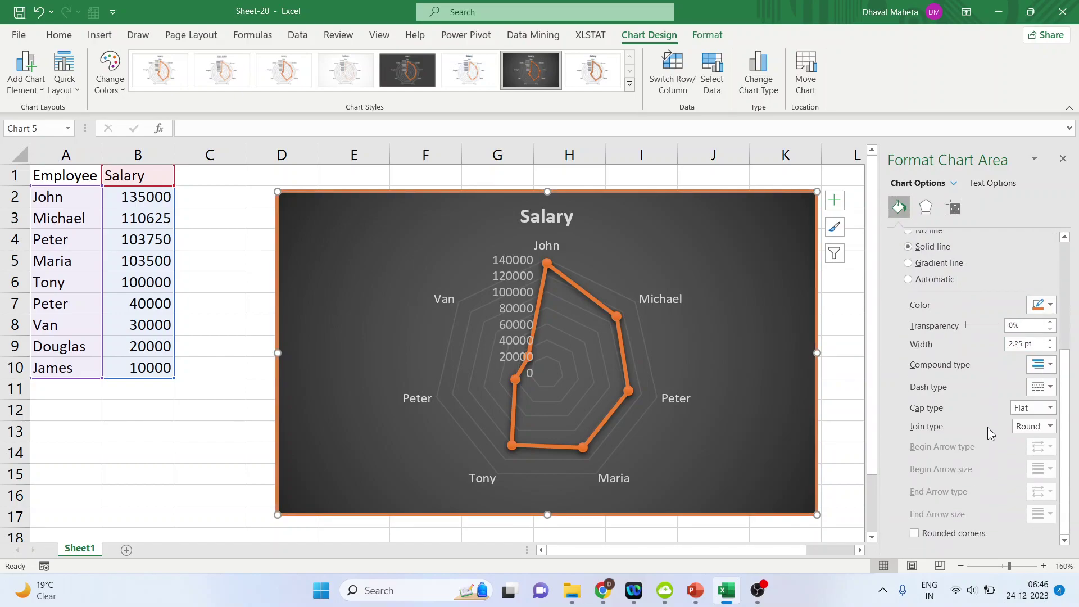
pyautogui.click(1044, 387)
pyautogui.click(1039, 422)
pyautogui.click(907, 262)
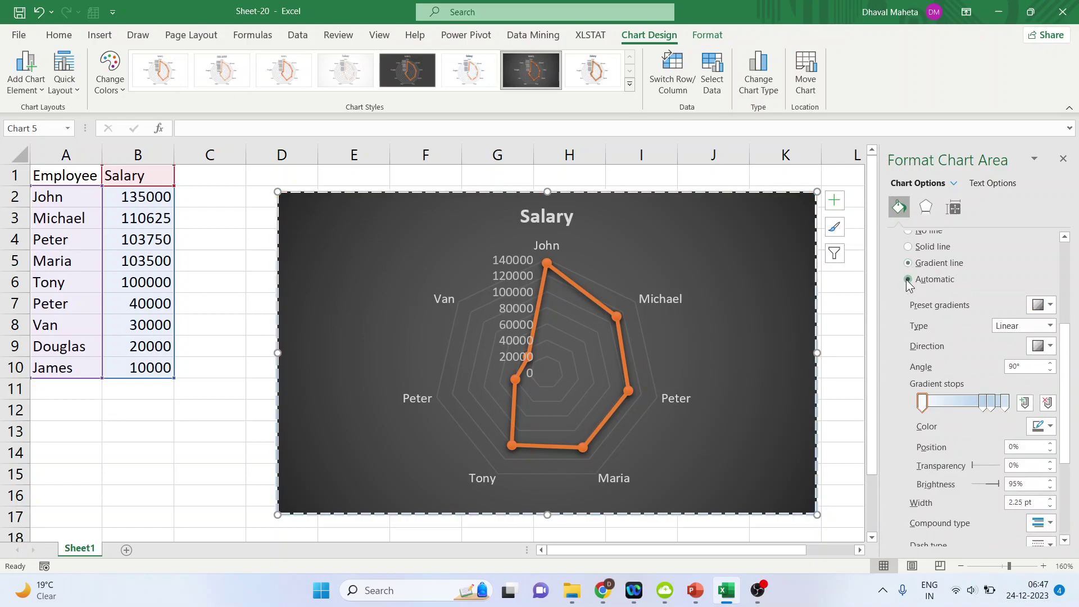
pyautogui.click(908, 279)
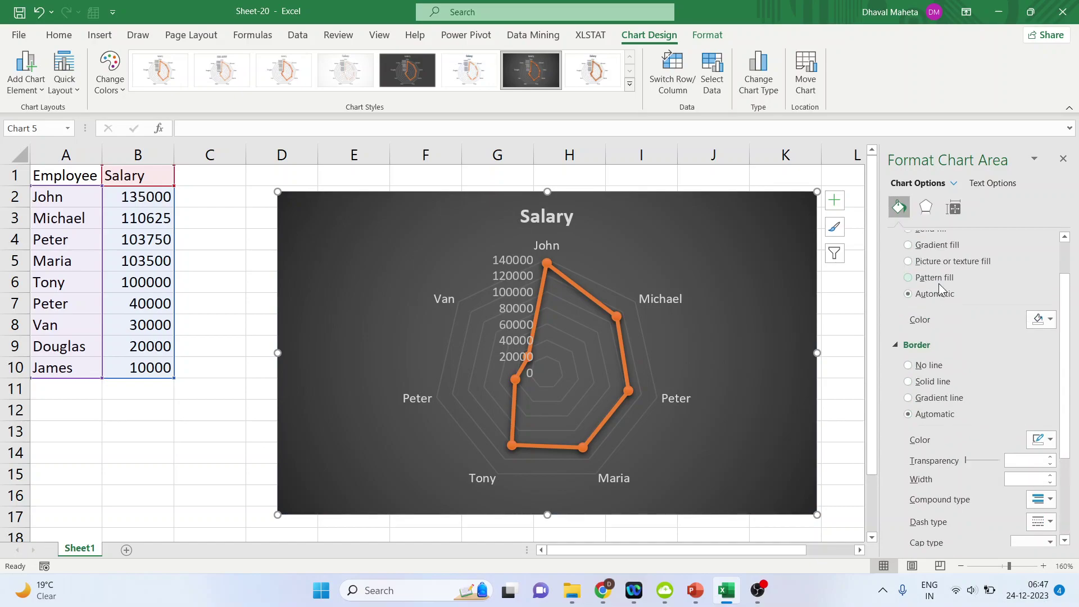
pyautogui.scroll(2, 935, 320)
pyautogui.click(898, 242)
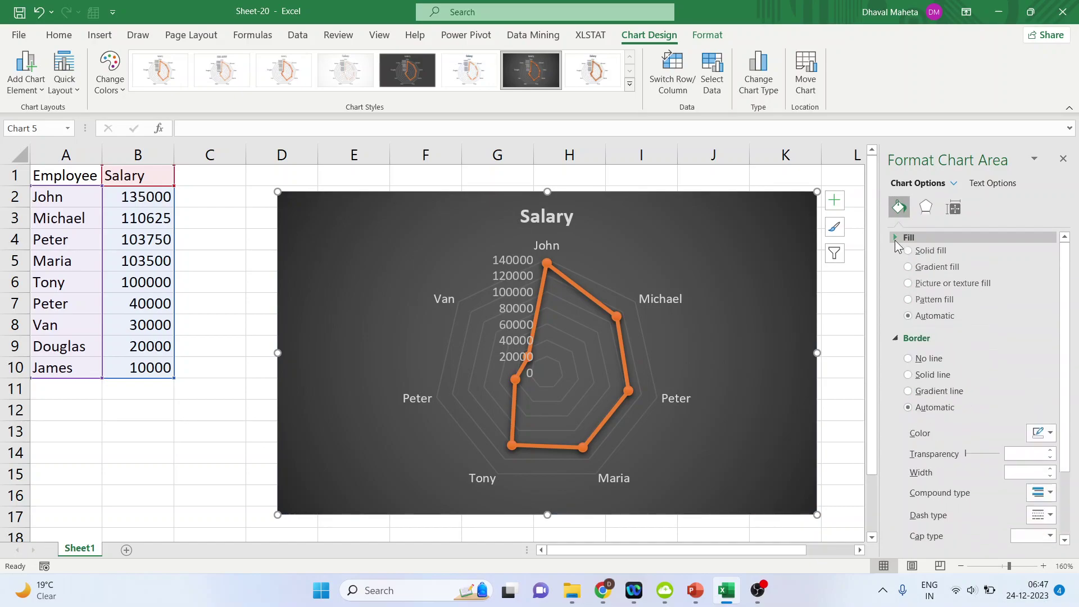
pyautogui.click(897, 255)
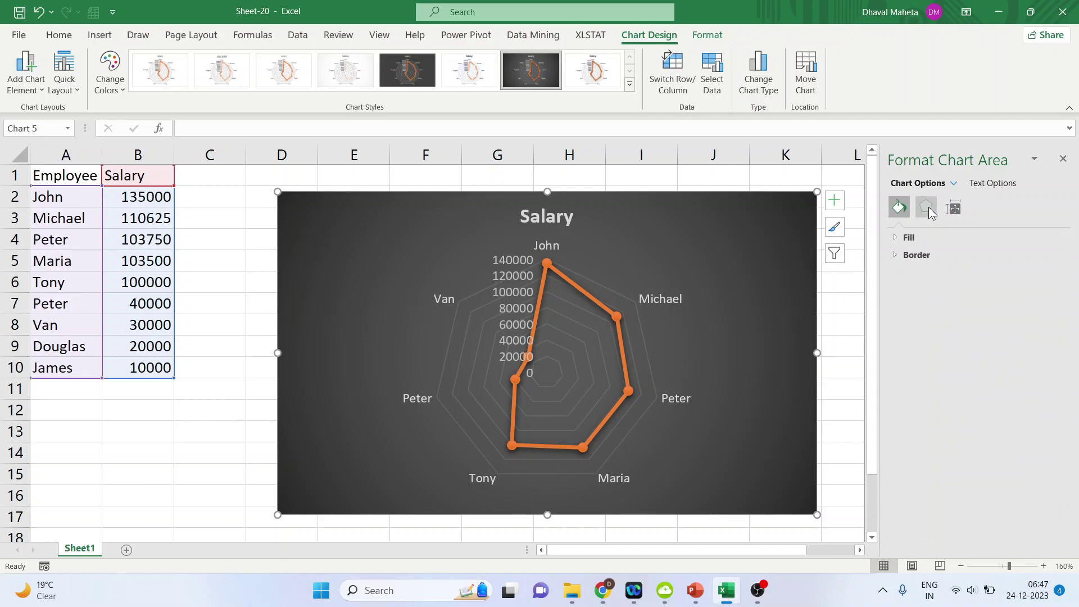
# Add an outer shadow preset at a 90° angle to the chart area and color it gold
pyautogui.click(927, 209)
pyautogui.click(915, 237)
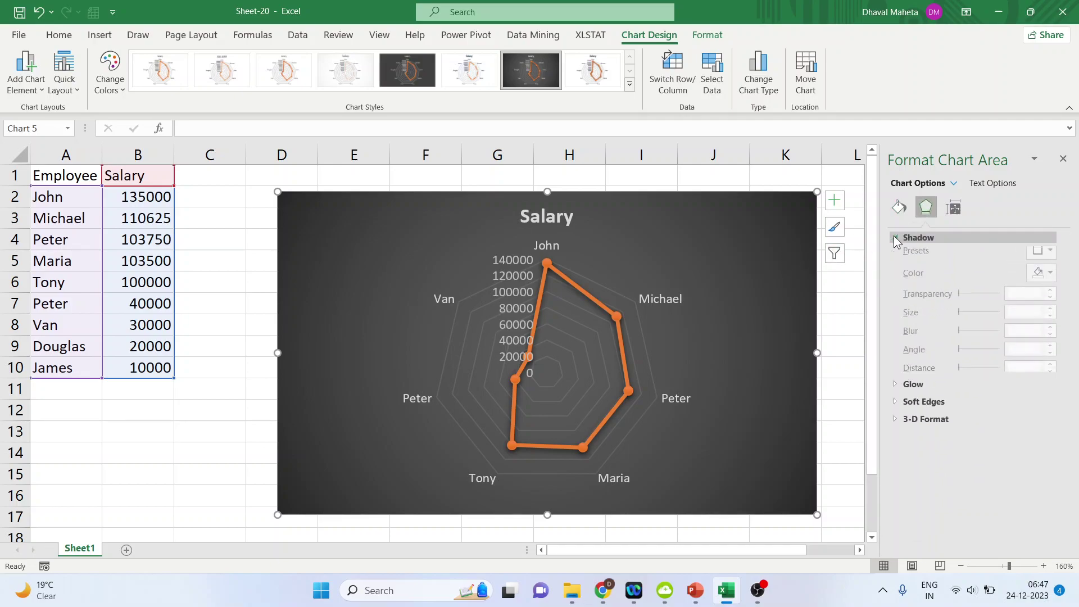
pyautogui.click(1050, 256)
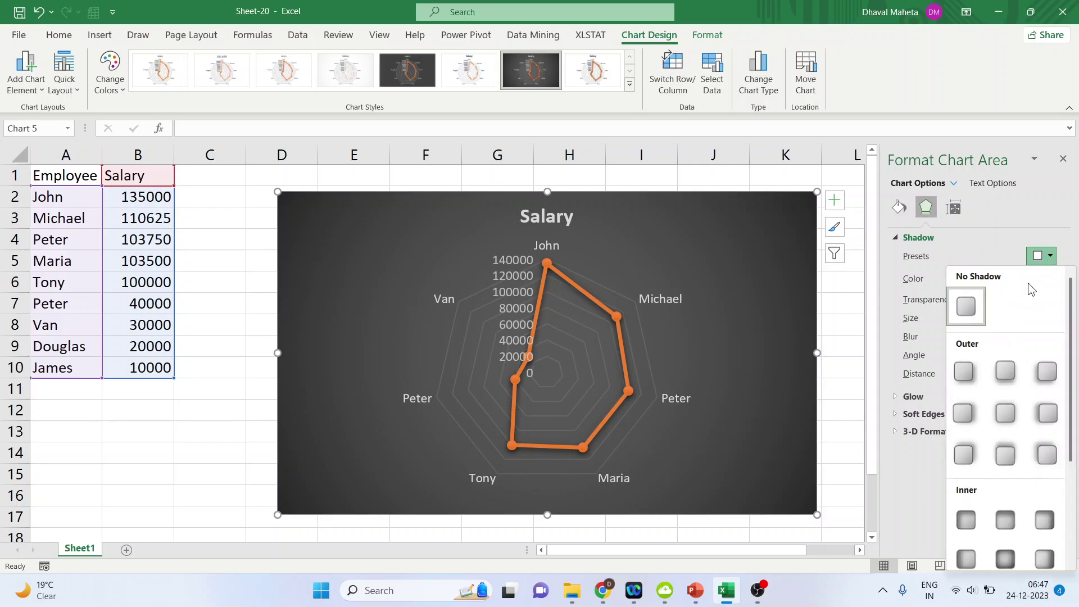
pyautogui.click(1005, 371)
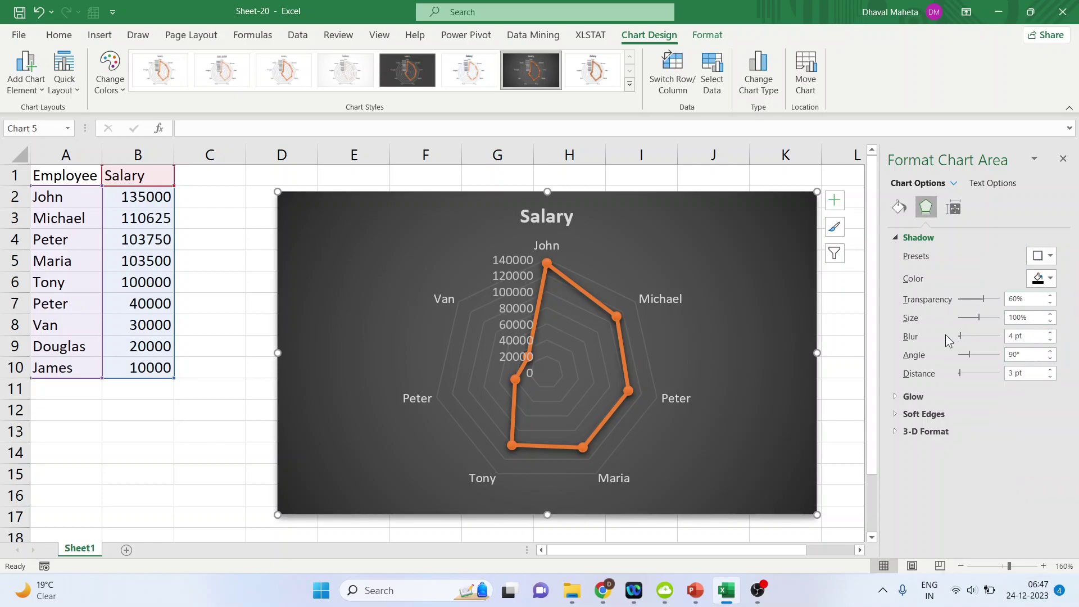
pyautogui.click(1050, 283)
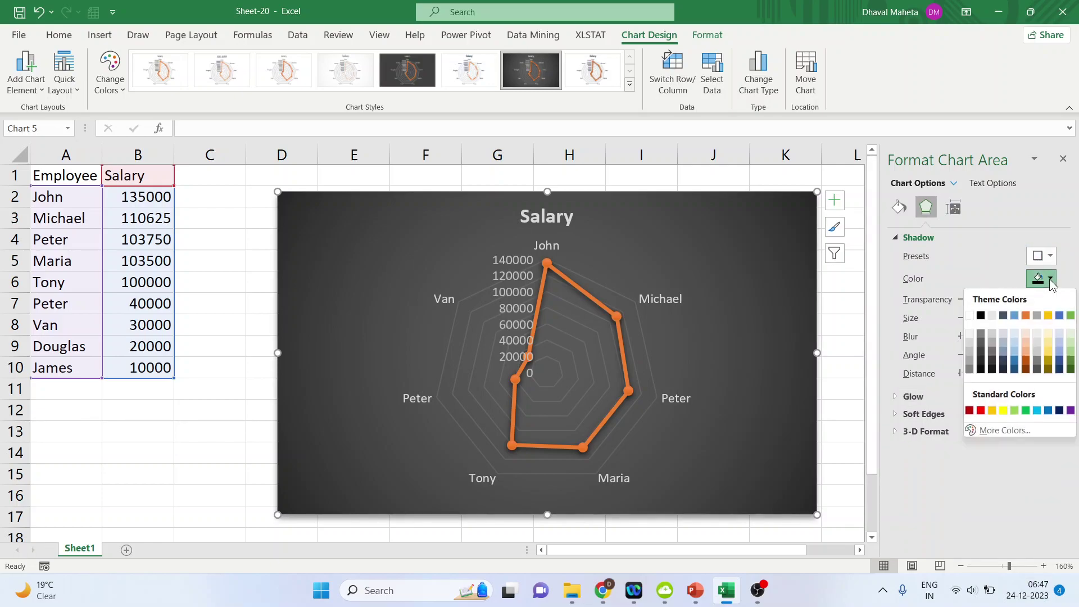
pyautogui.click(1046, 316)
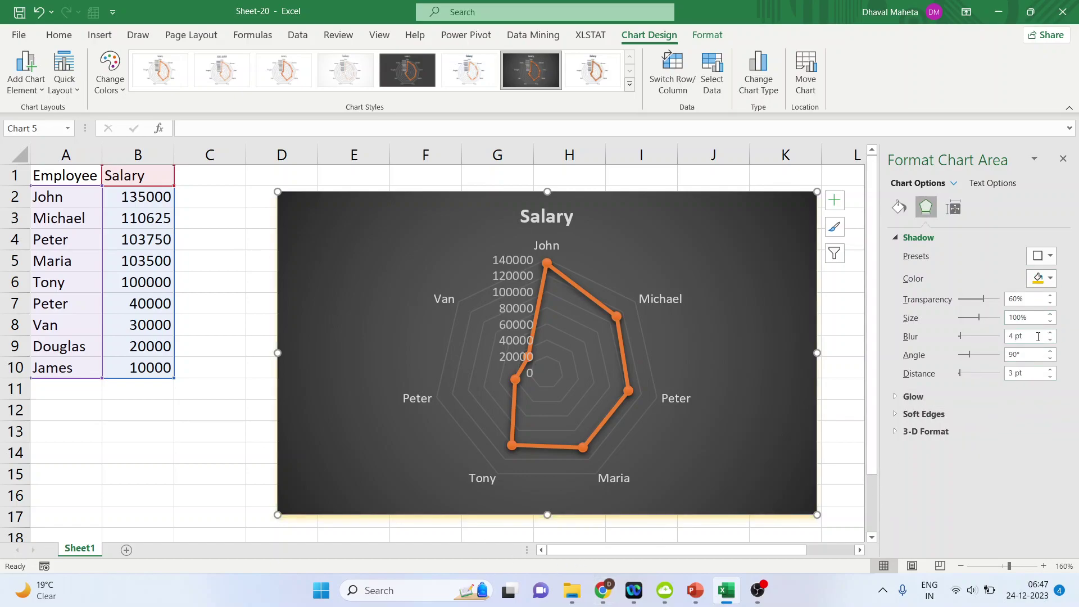
# Set the chart area shadow's size to 102%, blur to 8 pt, angle to 250° and distance to 10 pt
pyautogui.click(1050, 315)
pyautogui.click(1050, 315)
pyautogui.click(1053, 314)
pyautogui.click(1053, 314)
pyautogui.click(1053, 321)
pyautogui.click(1053, 321)
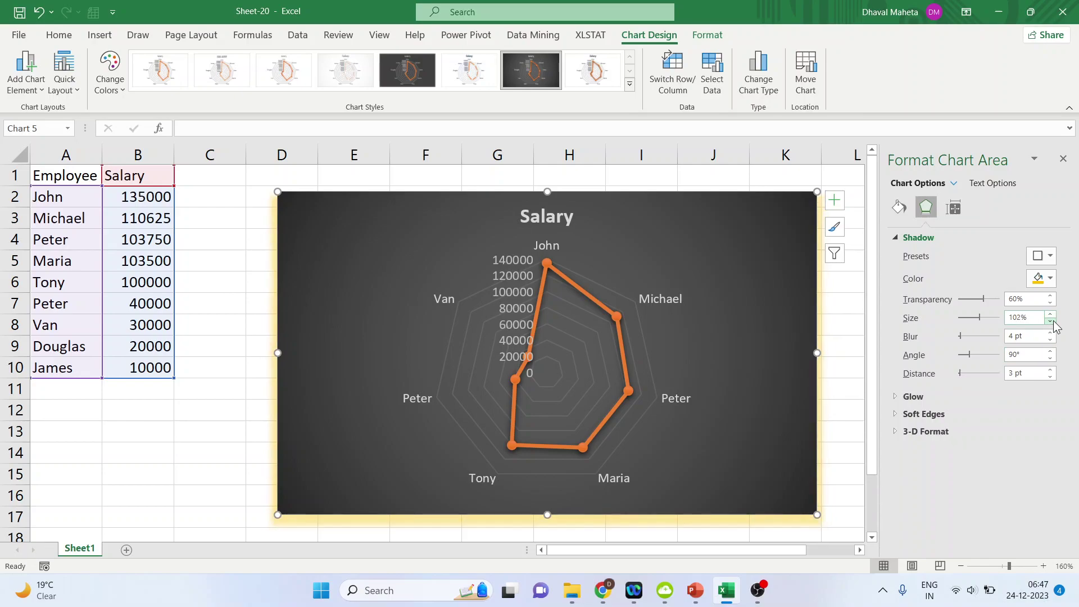
pyautogui.click(1050, 333)
pyautogui.click(1053, 335)
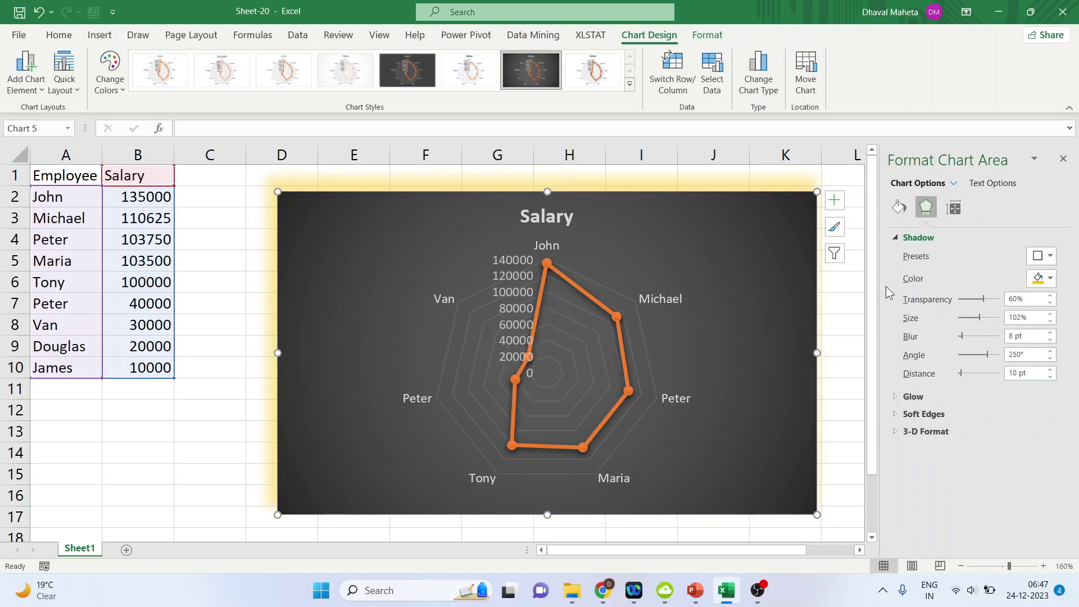
# Remove the gold shadow from the chart area with the No Shadow preset
pyautogui.click(895, 240)
pyautogui.click(899, 238)
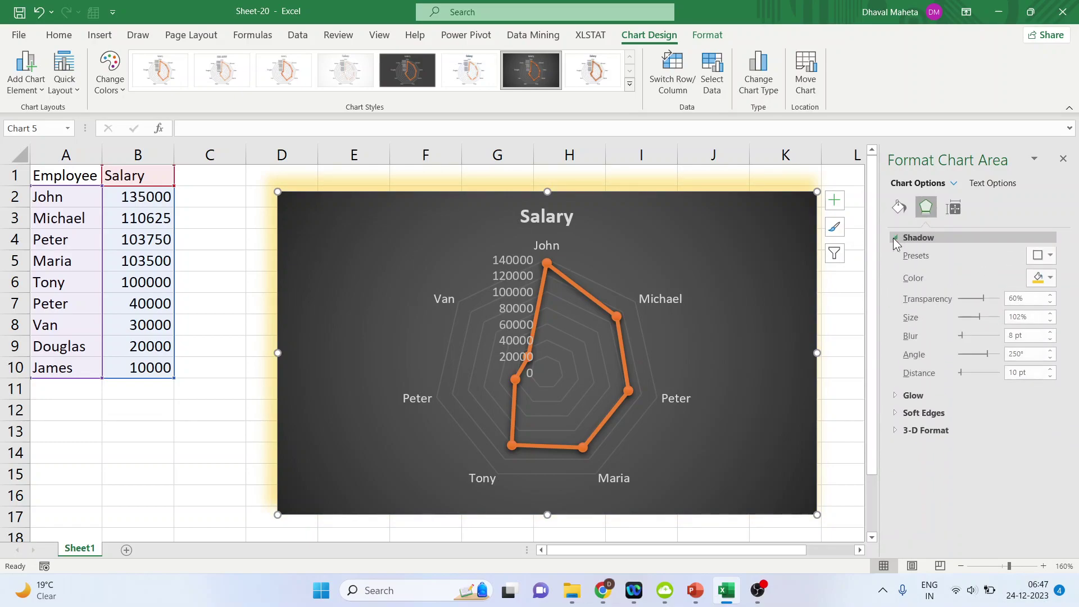
pyautogui.click(1043, 256)
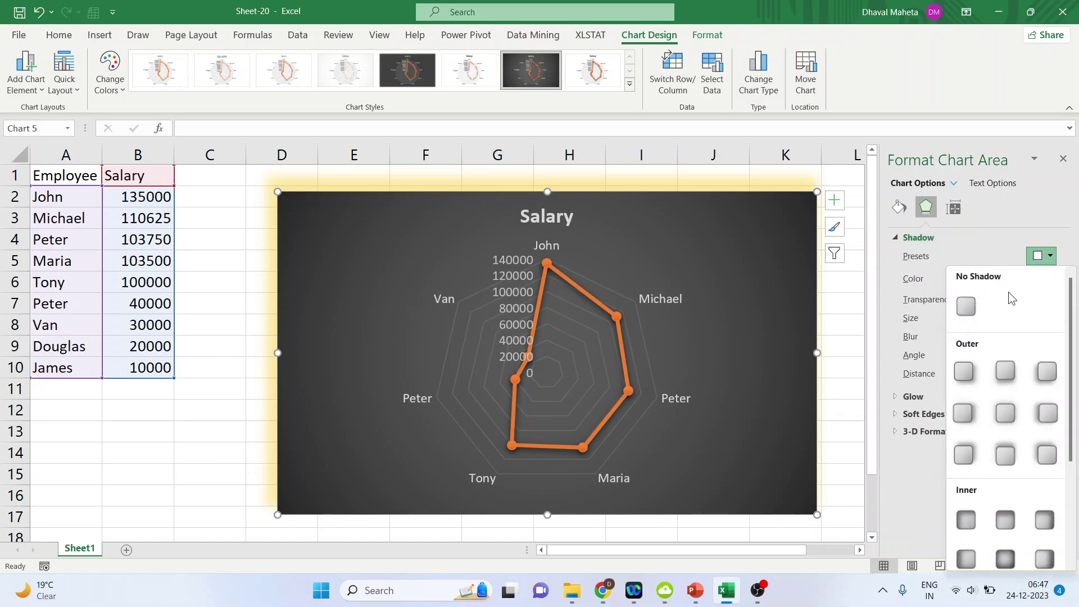
pyautogui.click(947, 292)
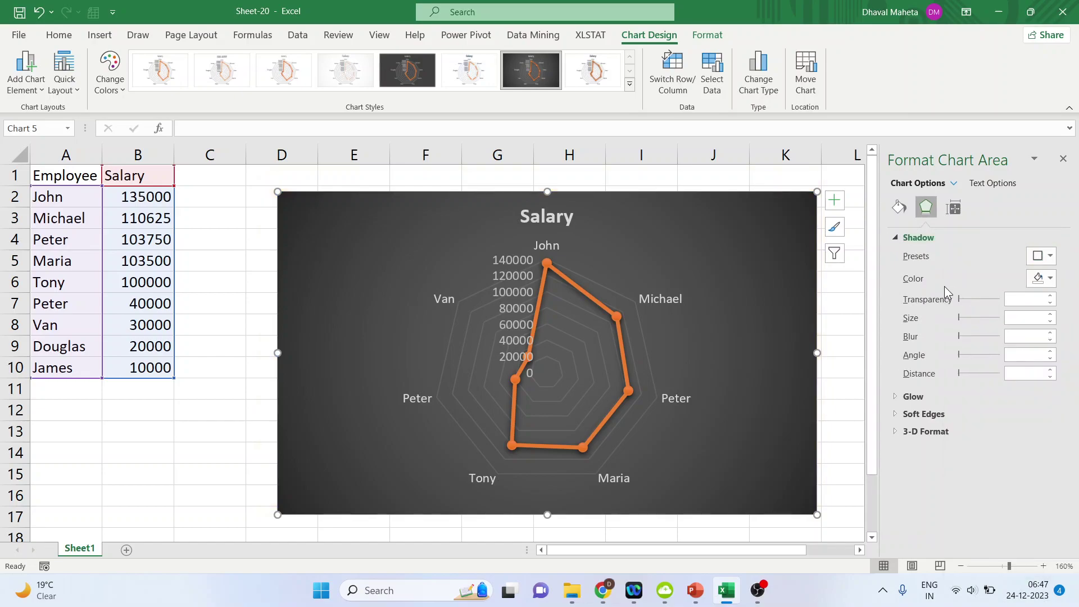
pyautogui.click(899, 240)
# Add a yellow glow to the chart area with a size of 11 pt and 78% transparency
pyautogui.click(899, 255)
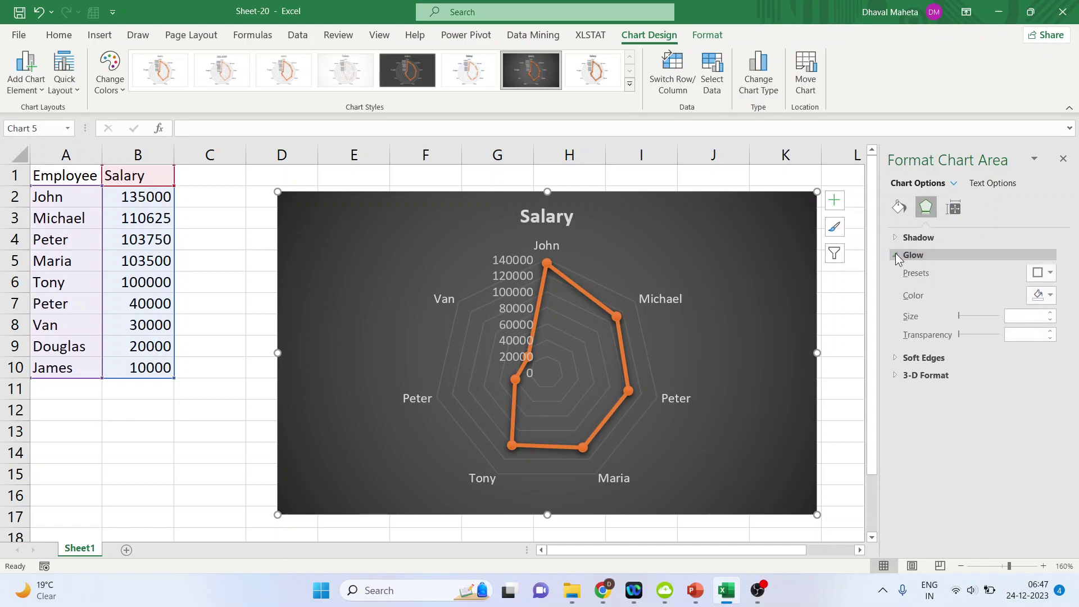
pyautogui.click(1049, 275)
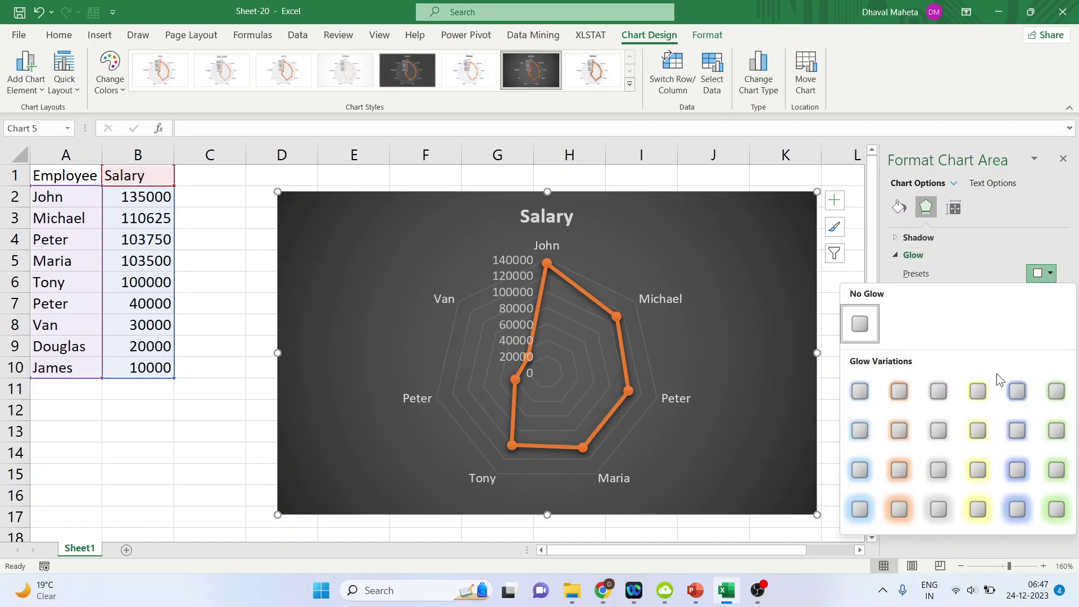
pyautogui.click(972, 392)
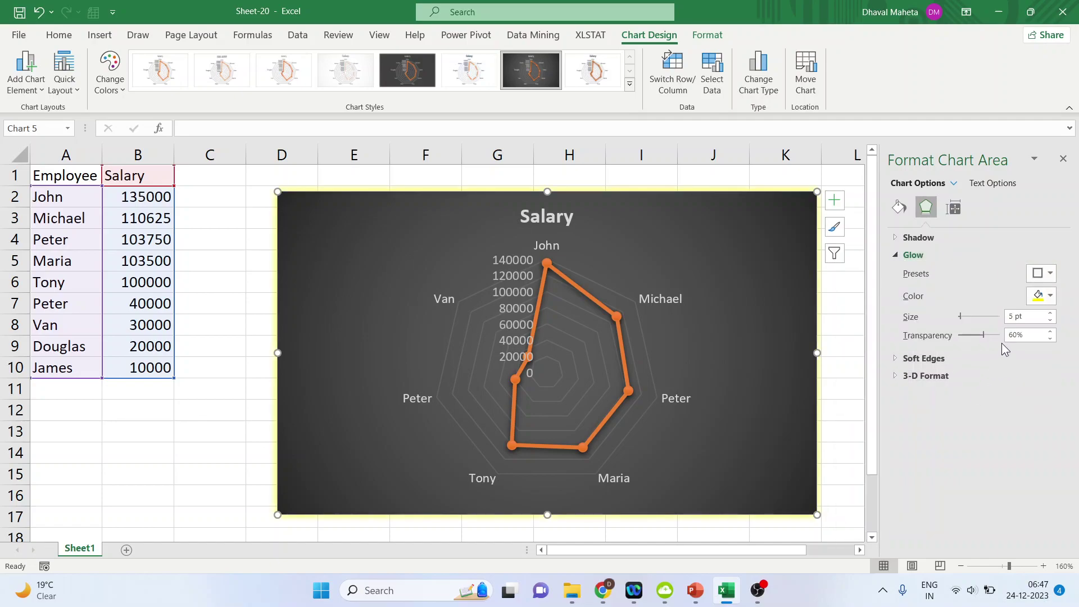
pyautogui.click(1050, 312)
pyautogui.click(1050, 313)
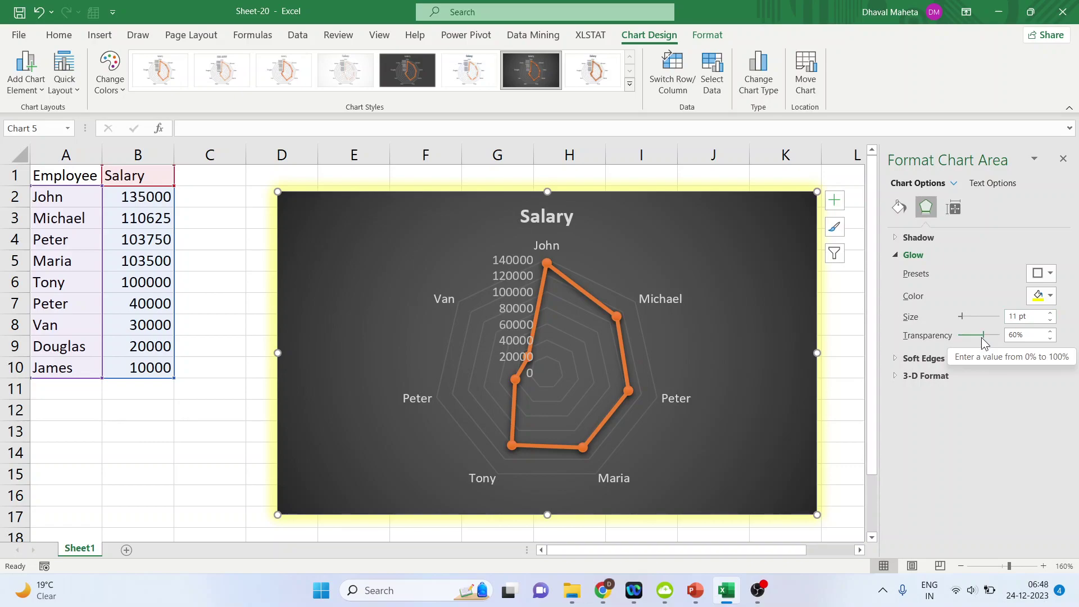
pyautogui.moveTo(982, 337); pyautogui.dragTo(991, 339)
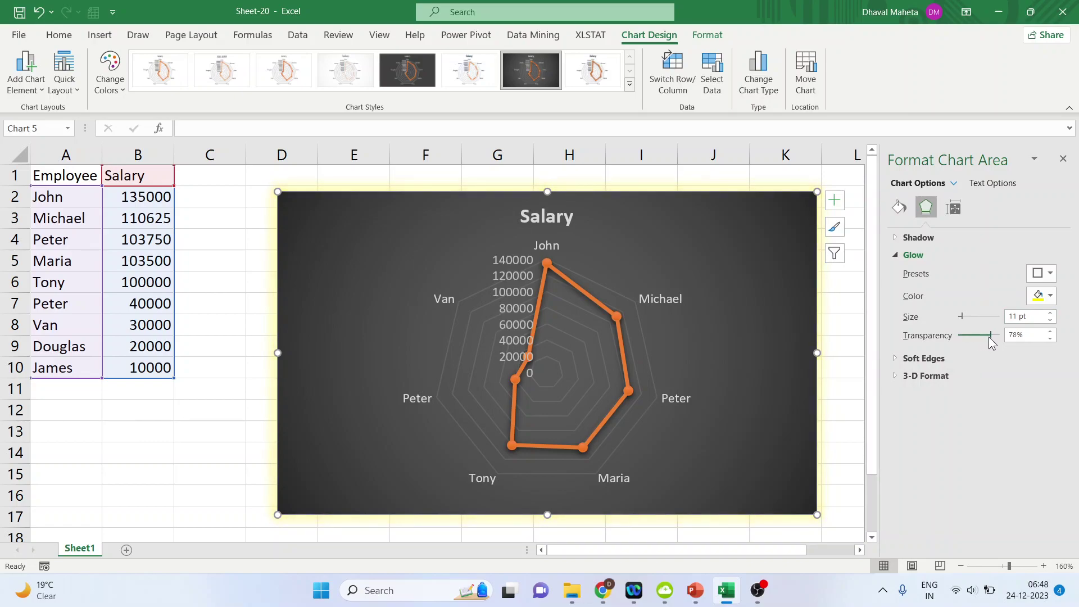
pyautogui.click(898, 255)
# Try 2.5 pt soft edges on the chart area and reduce their size to 0 pt
pyautogui.click(922, 273)
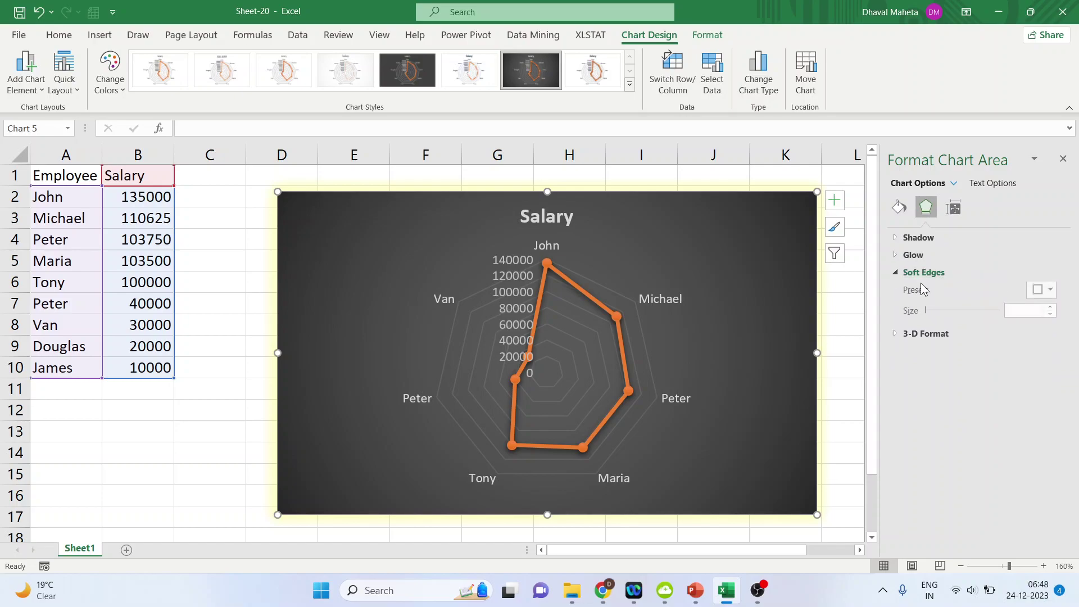
pyautogui.click(1042, 290)
pyautogui.click(1021, 399)
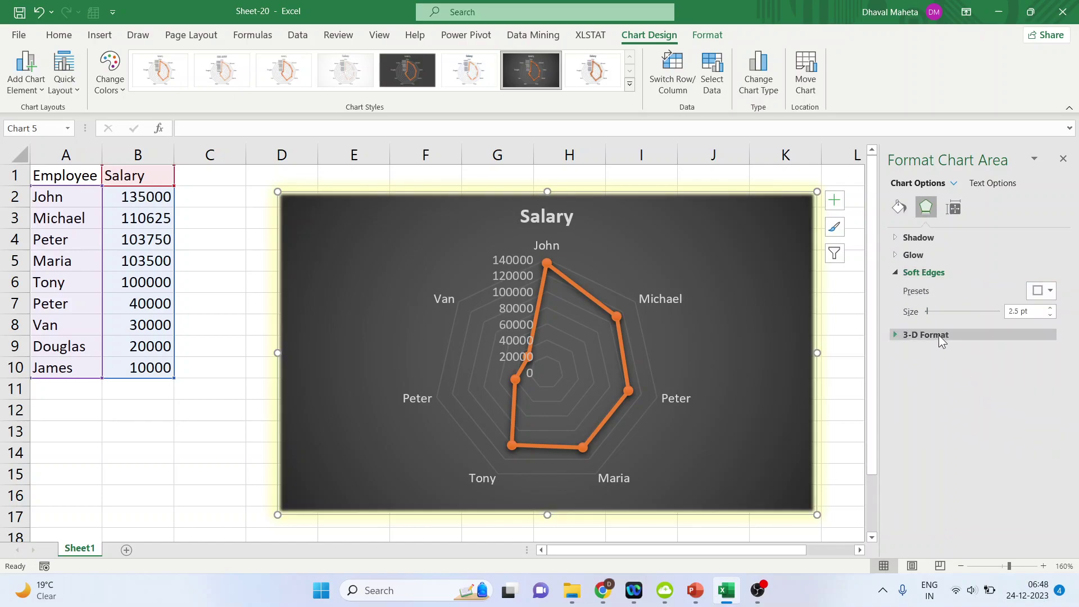
pyautogui.moveTo(930, 311)
pyautogui.mouseDown()
pyautogui.moveTo(955, 317)
pyautogui.moveTo(923, 315)
pyautogui.mouseUp()
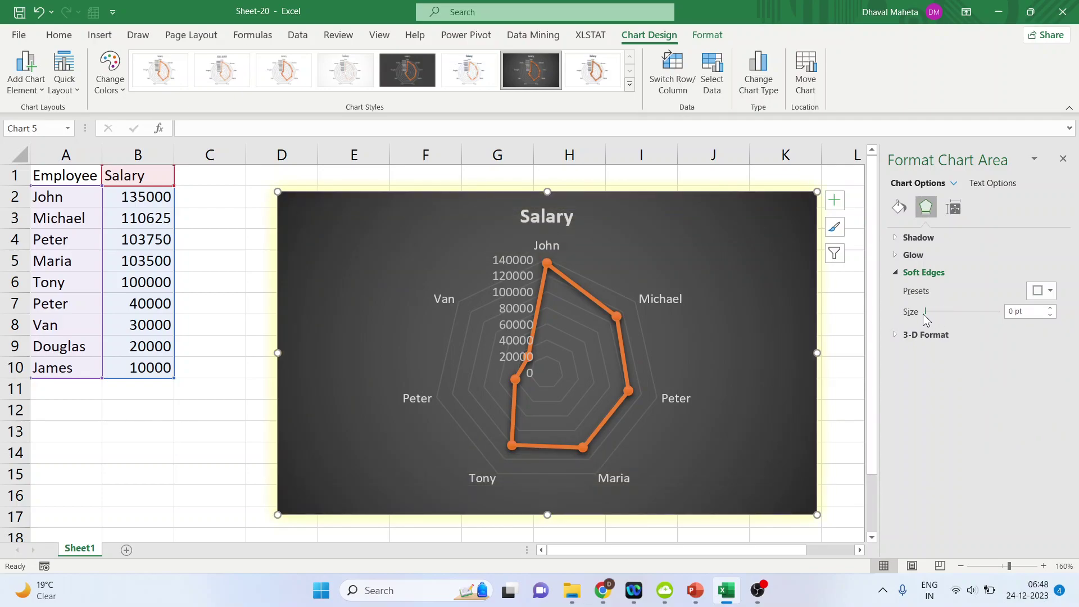
pyautogui.click(895, 272)
# Give the chart area a top bevel 6 pt wide and 6 pt high and a bottom bevel 8 pt wide and 6 pt high
pyautogui.click(896, 291)
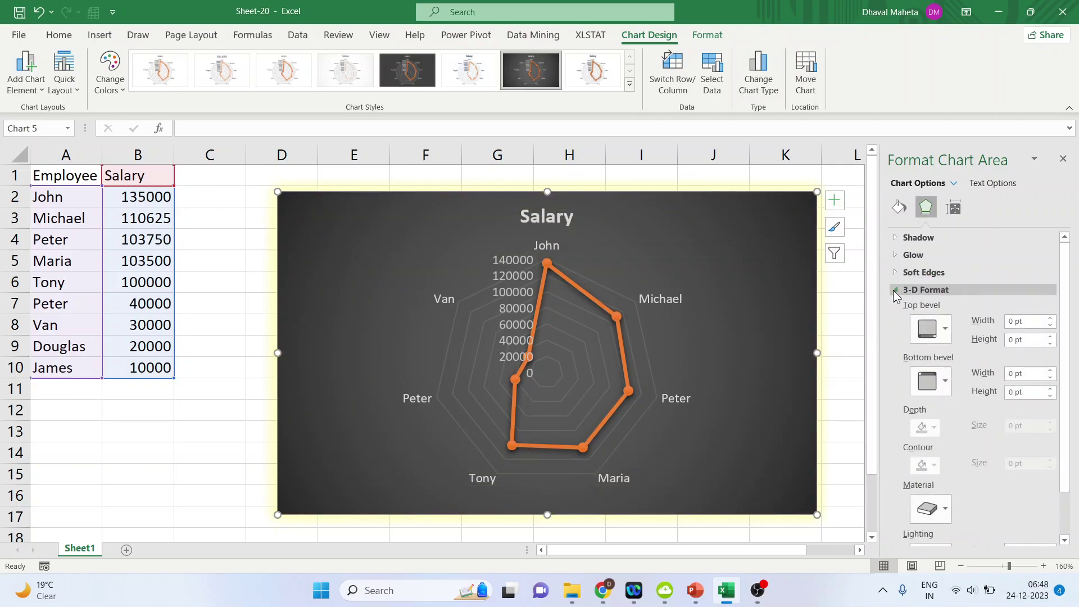
pyautogui.click(935, 331)
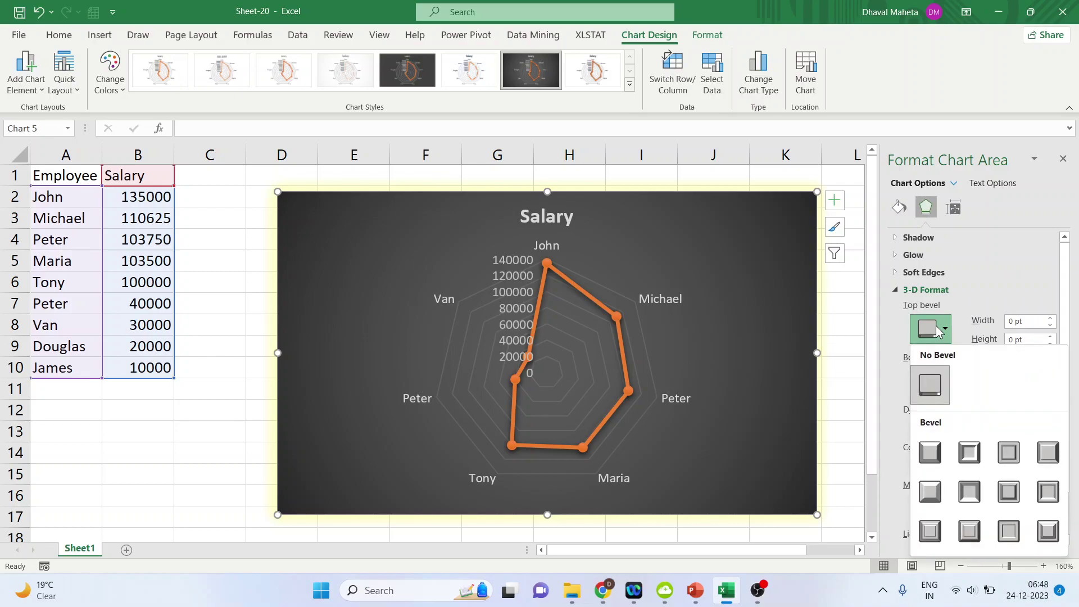
pyautogui.click(977, 451)
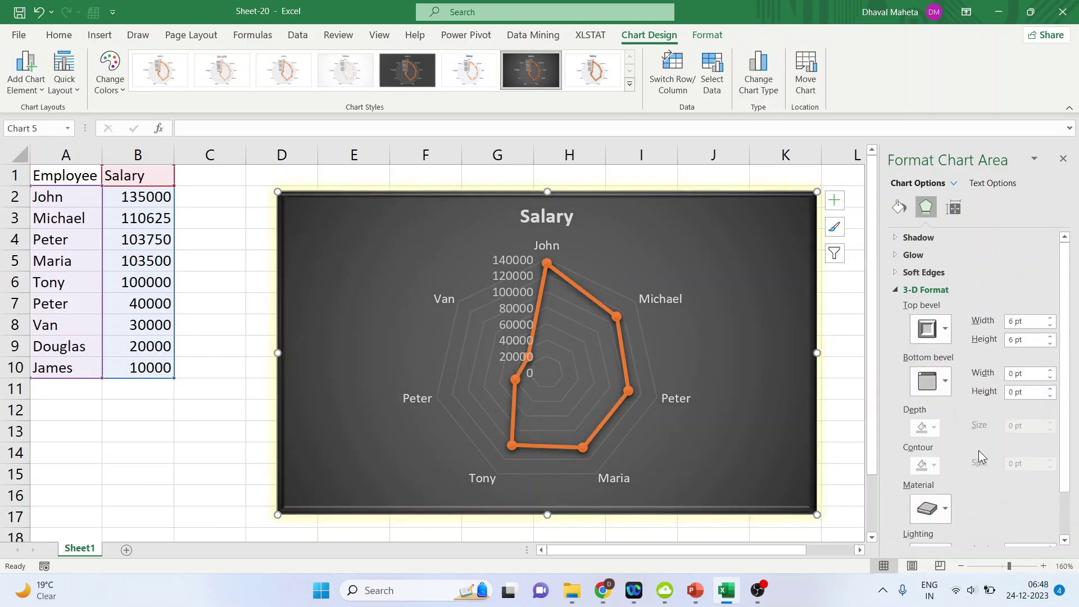
pyautogui.click(935, 382)
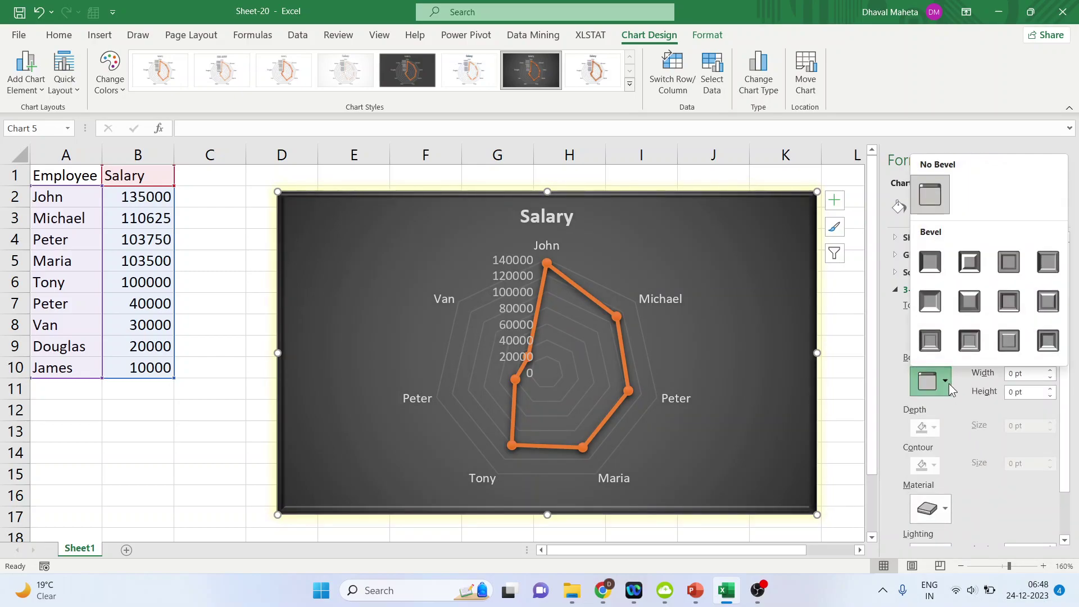
pyautogui.click(969, 341)
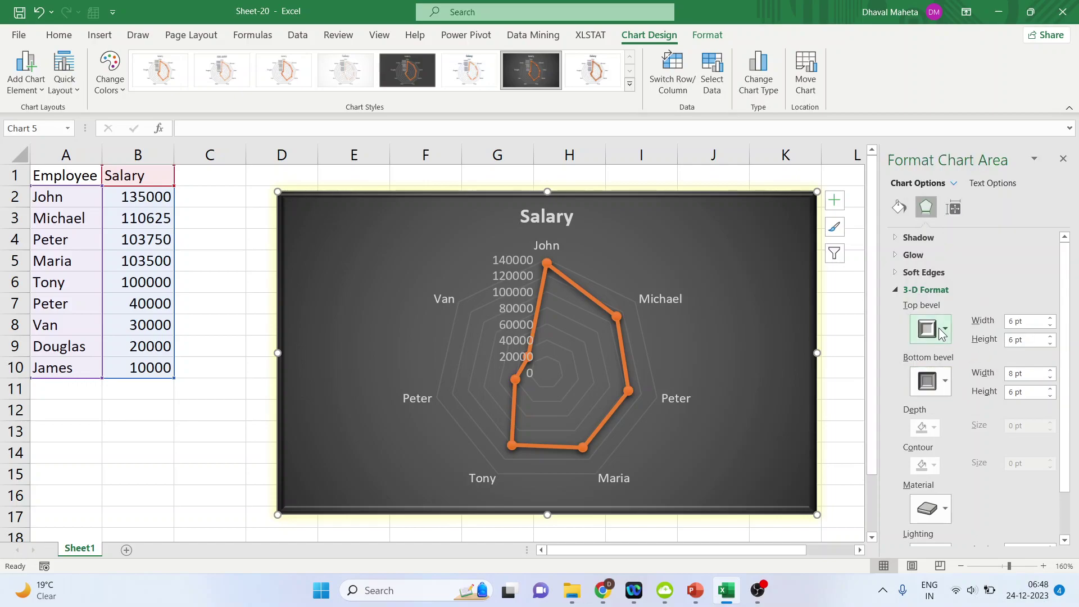
# Set the chart area's height to 8.1 cm and its width to 13.1 cm
pyautogui.click(895, 296)
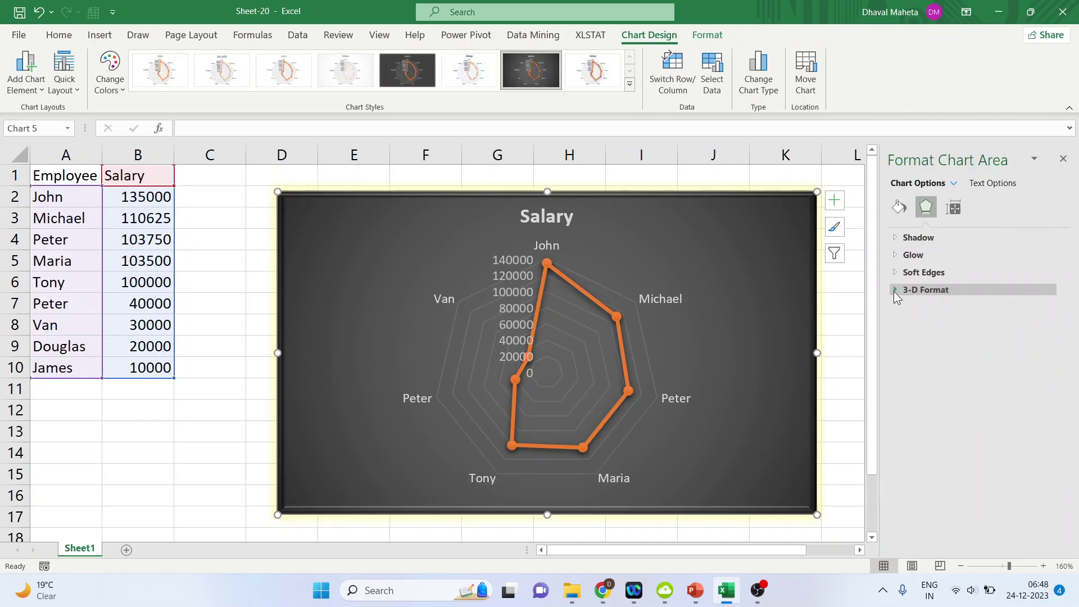
pyautogui.click(954, 209)
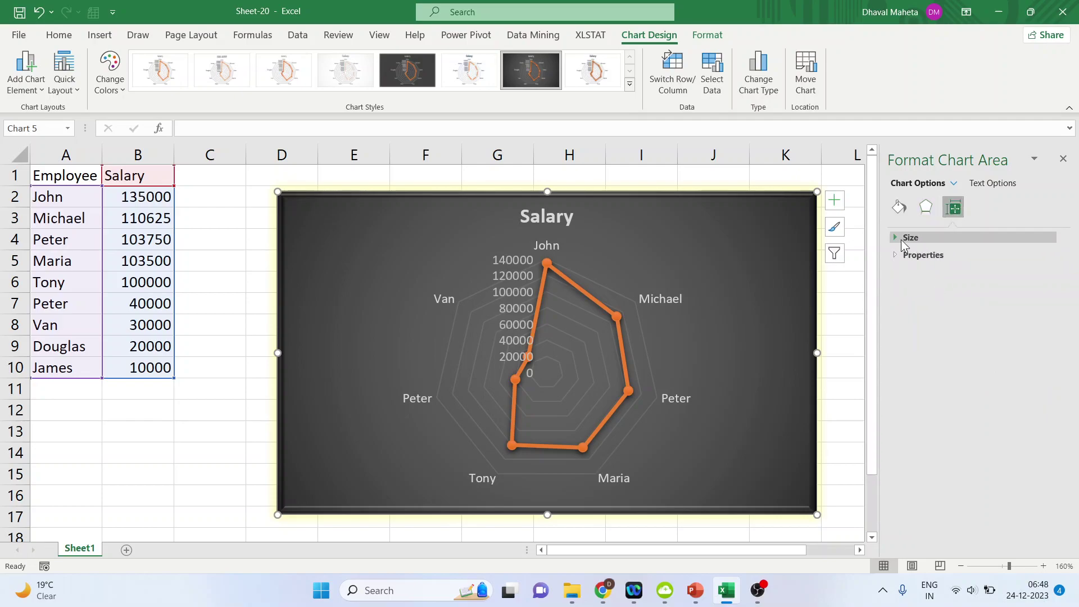
pyautogui.click(907, 238)
pyautogui.click(1050, 251)
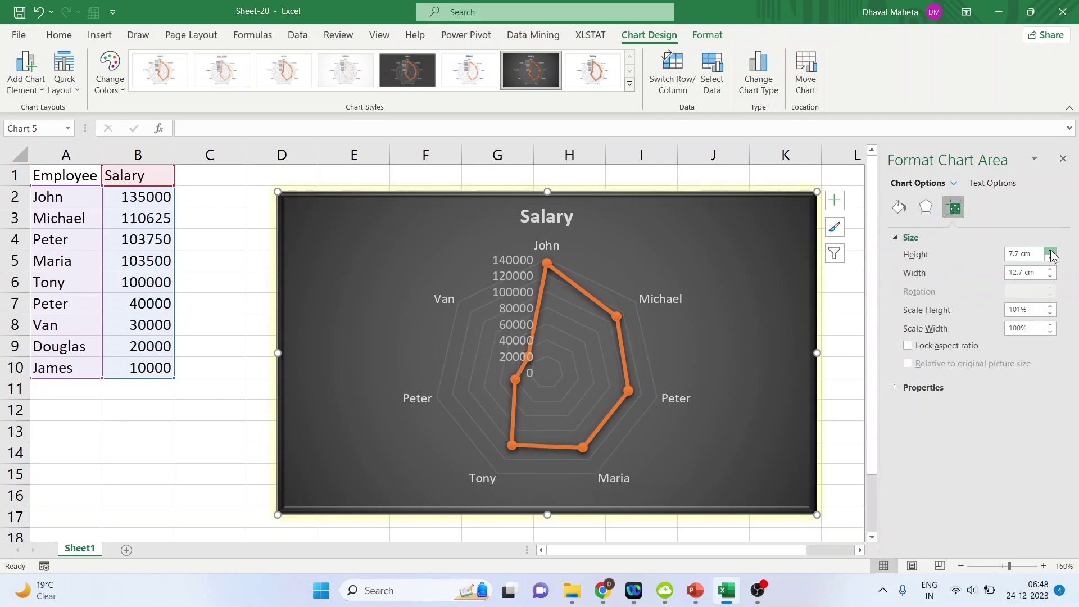
pyautogui.click(1049, 251)
pyautogui.click(1050, 251)
pyautogui.click(1049, 269)
pyautogui.click(1050, 269)
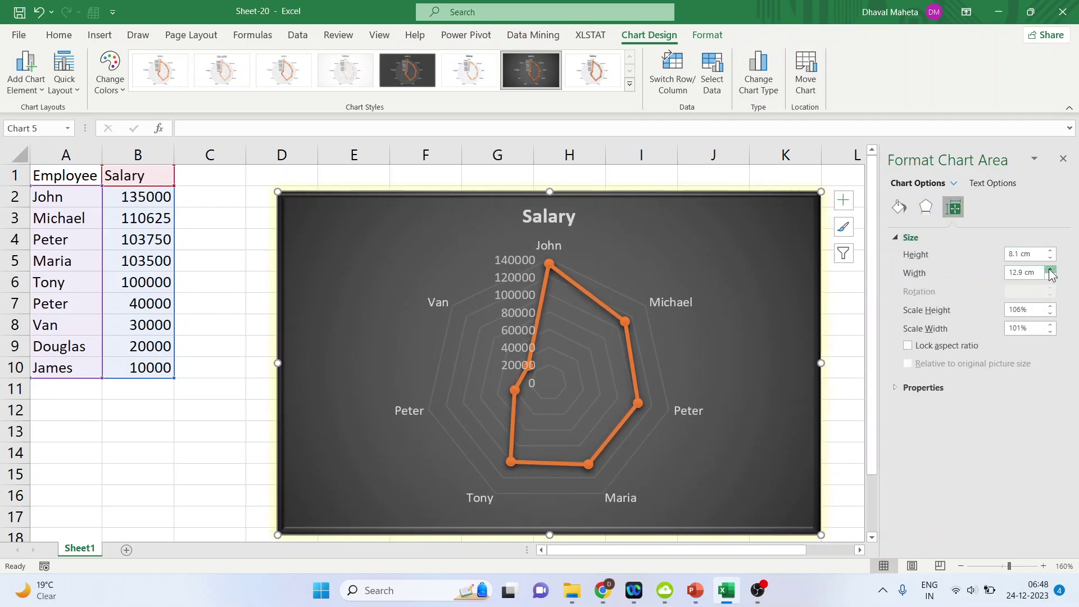
pyautogui.click(1050, 269)
pyautogui.click(1049, 269)
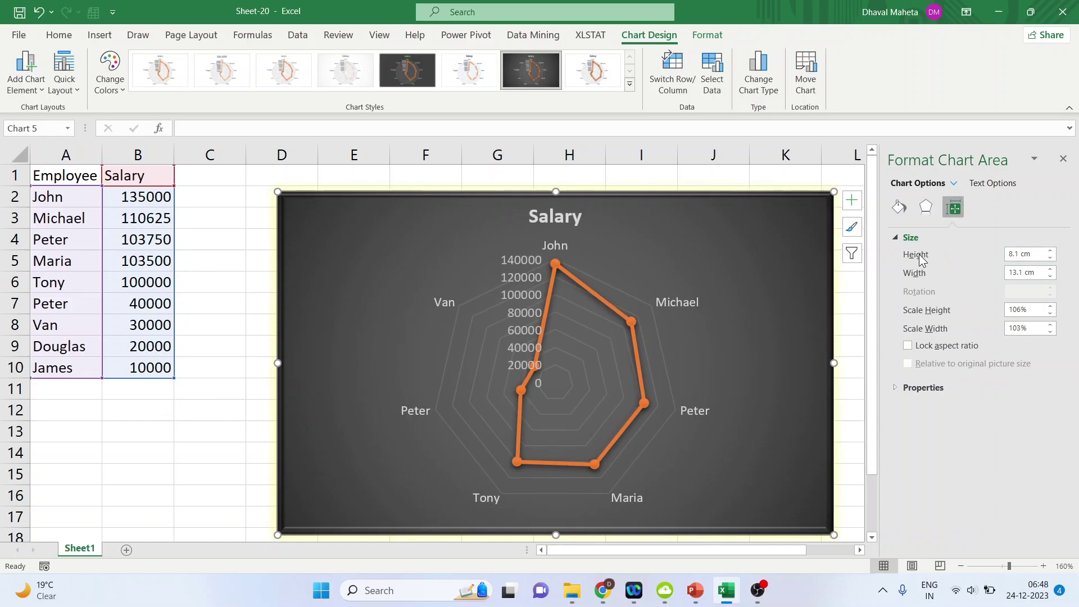
pyautogui.click(895, 387)
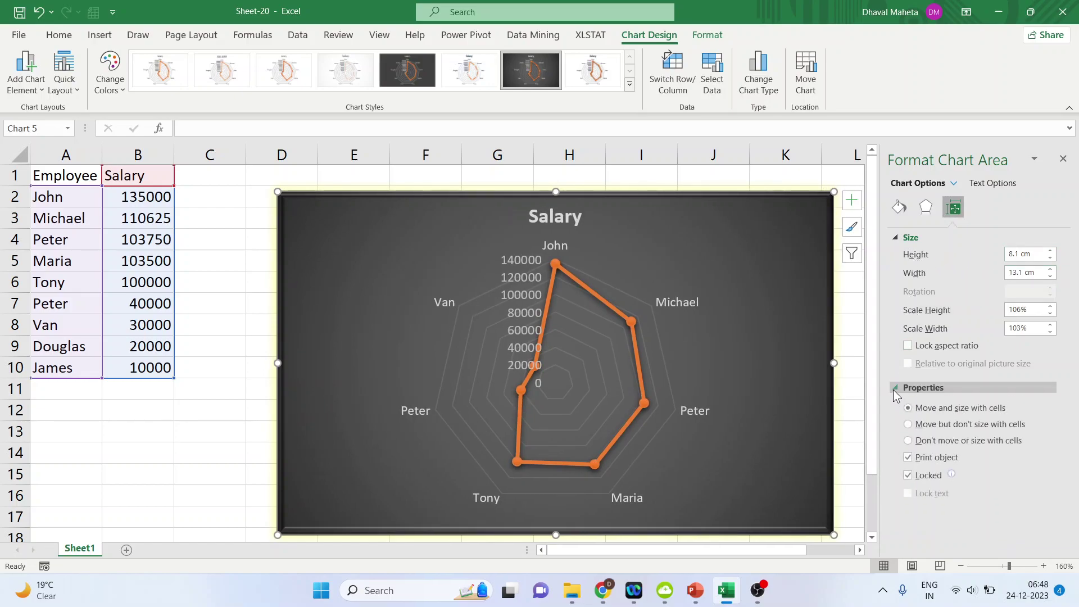
pyautogui.click(894, 387)
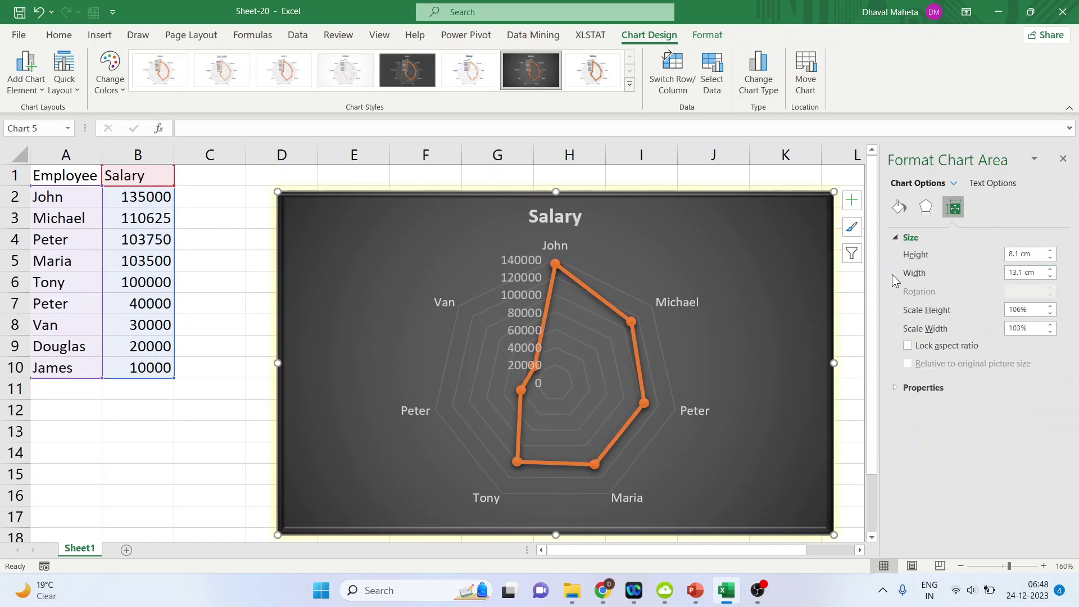
pyautogui.click(896, 238)
# Try gradient, texture and brick-pattern text fills on the chart area and switch the text back to a solid fill
pyautogui.click(982, 187)
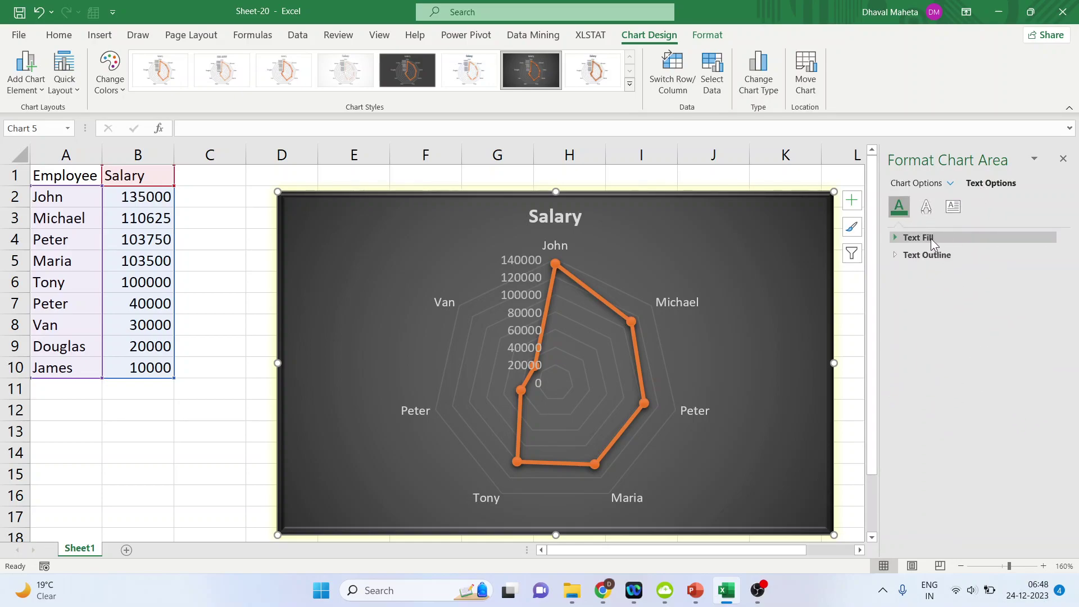
pyautogui.click(896, 239)
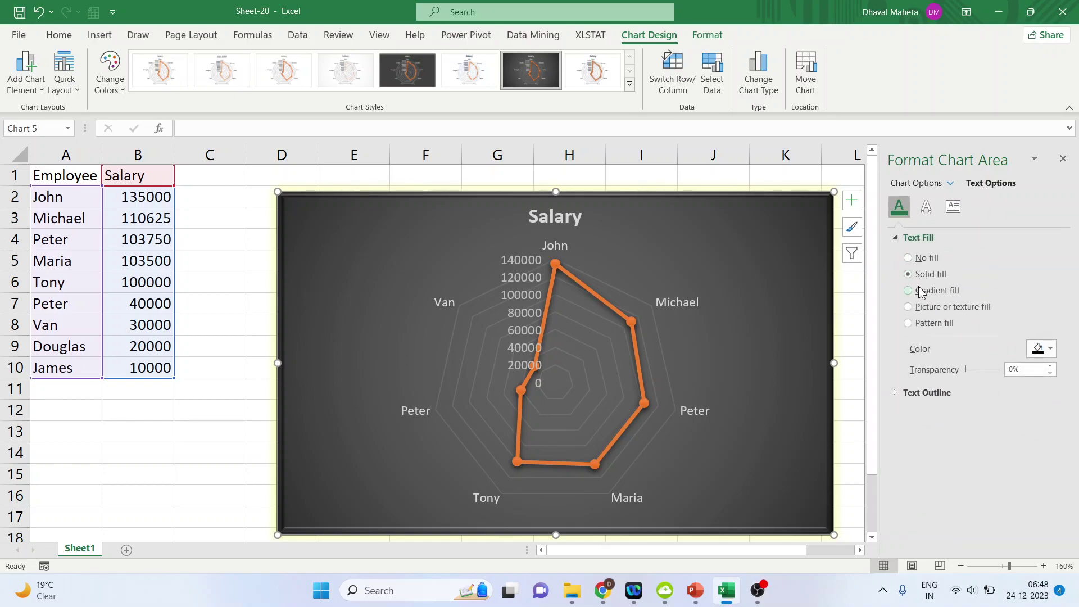
pyautogui.click(909, 291)
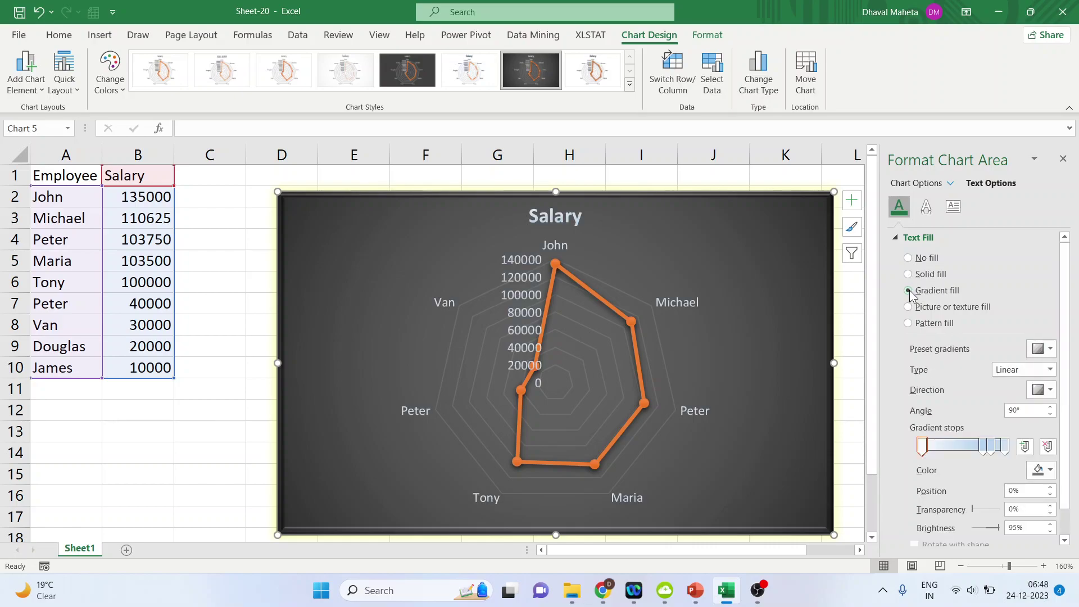
pyautogui.click(909, 307)
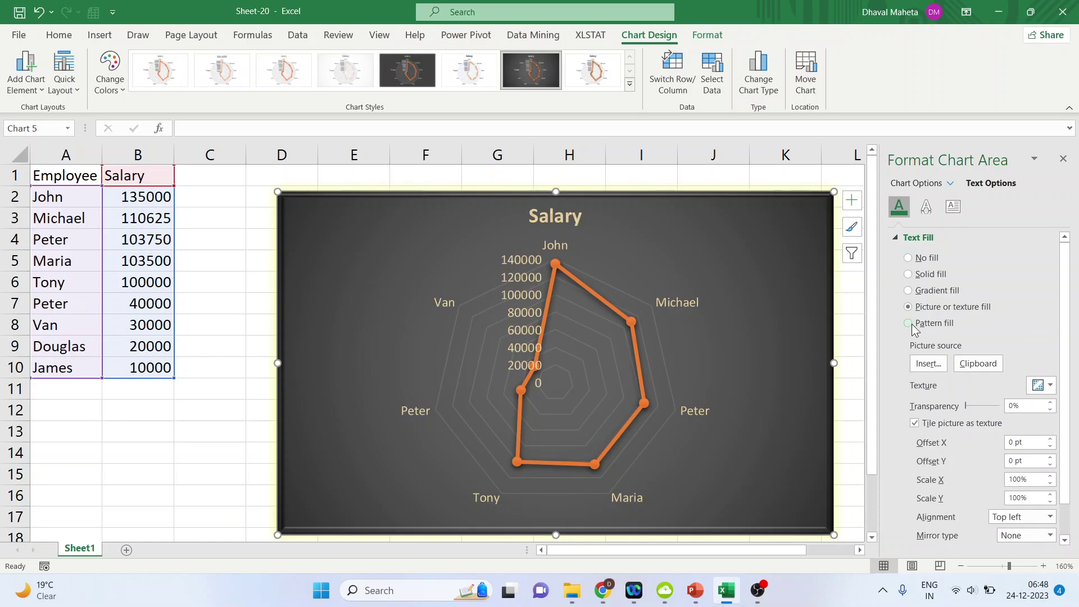
pyautogui.click(912, 324)
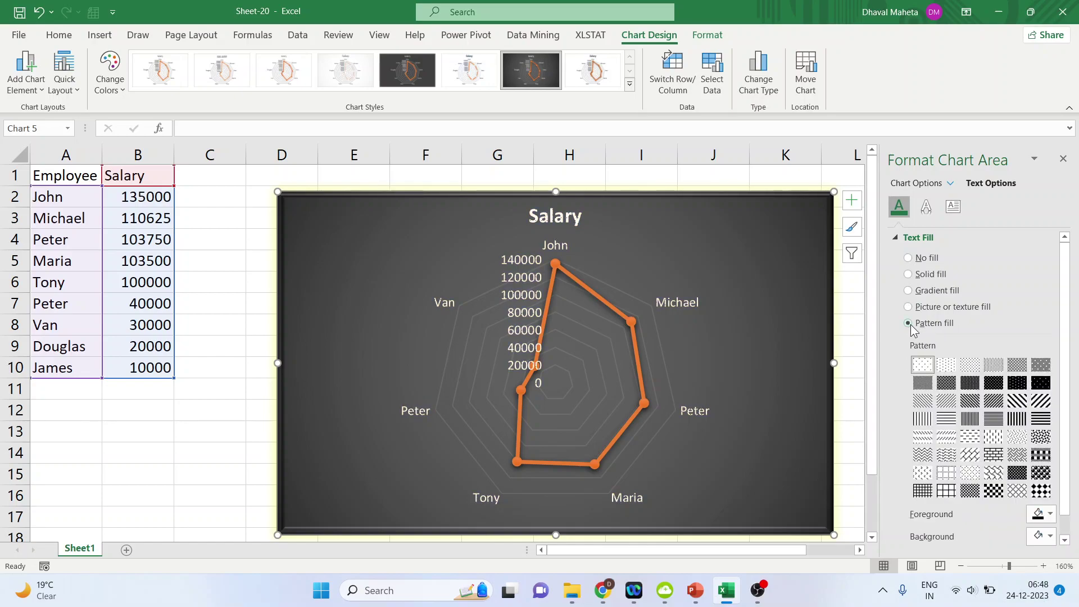
pyautogui.click(993, 457)
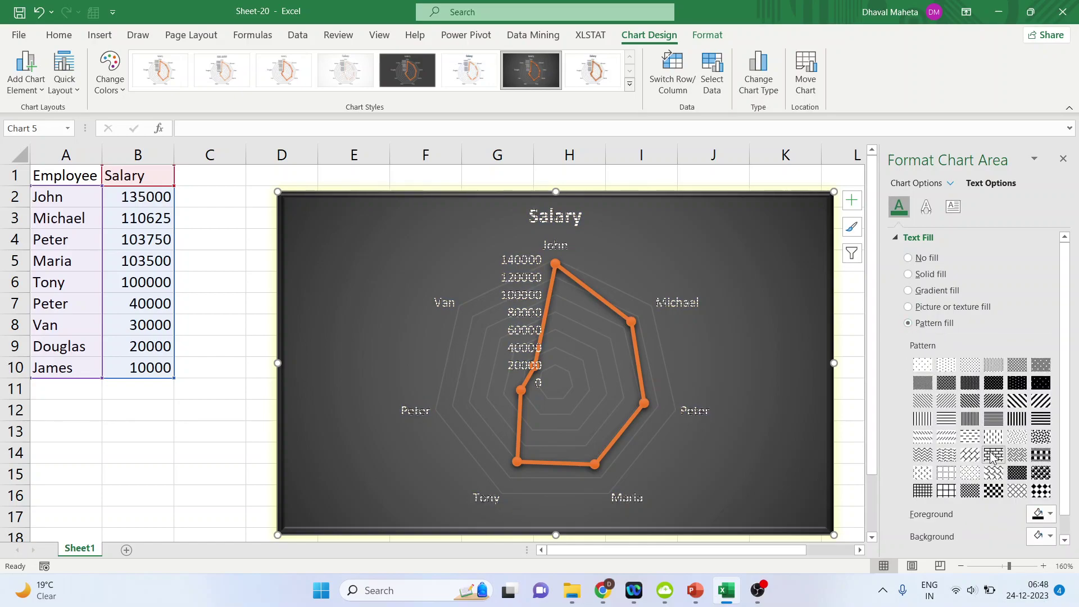
pyautogui.click(908, 274)
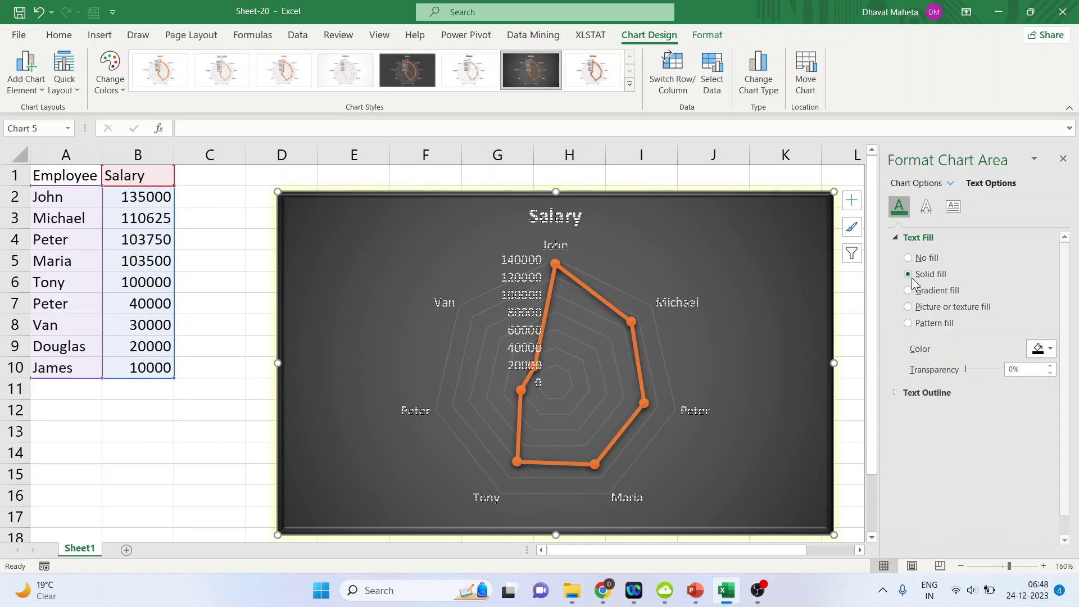
# Try a solid outline on the chart text and set the text outline back to No line
pyautogui.click(895, 396)
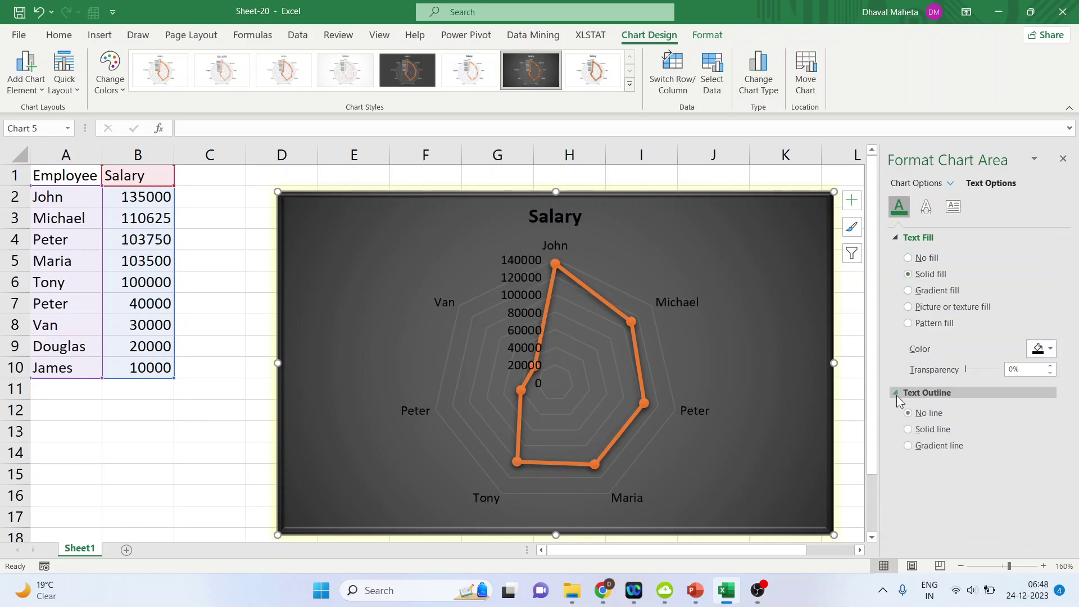
pyautogui.click(908, 429)
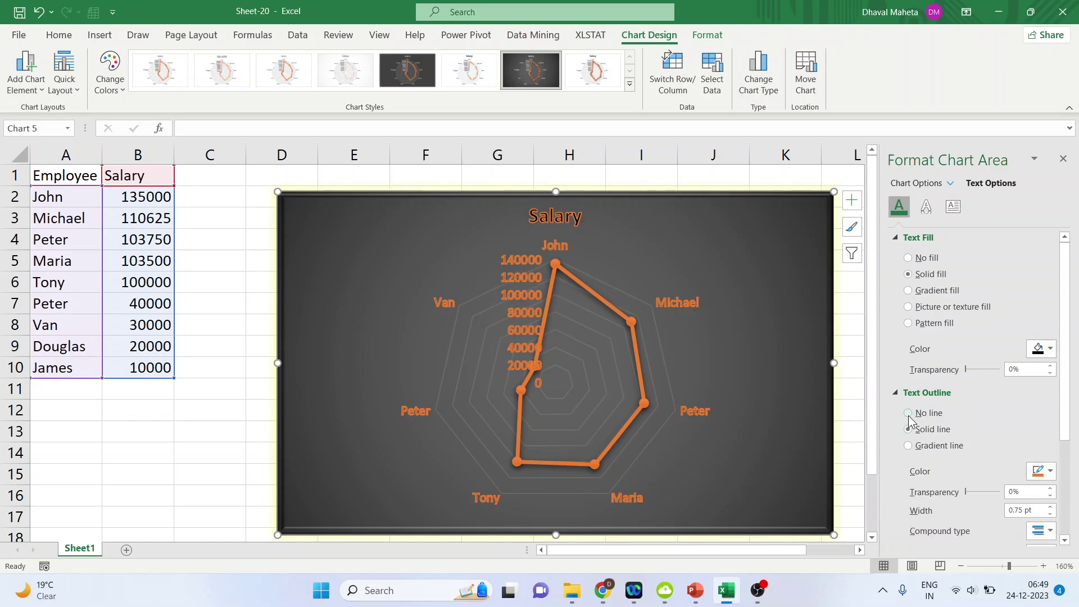
pyautogui.click(908, 413)
pyautogui.click(894, 396)
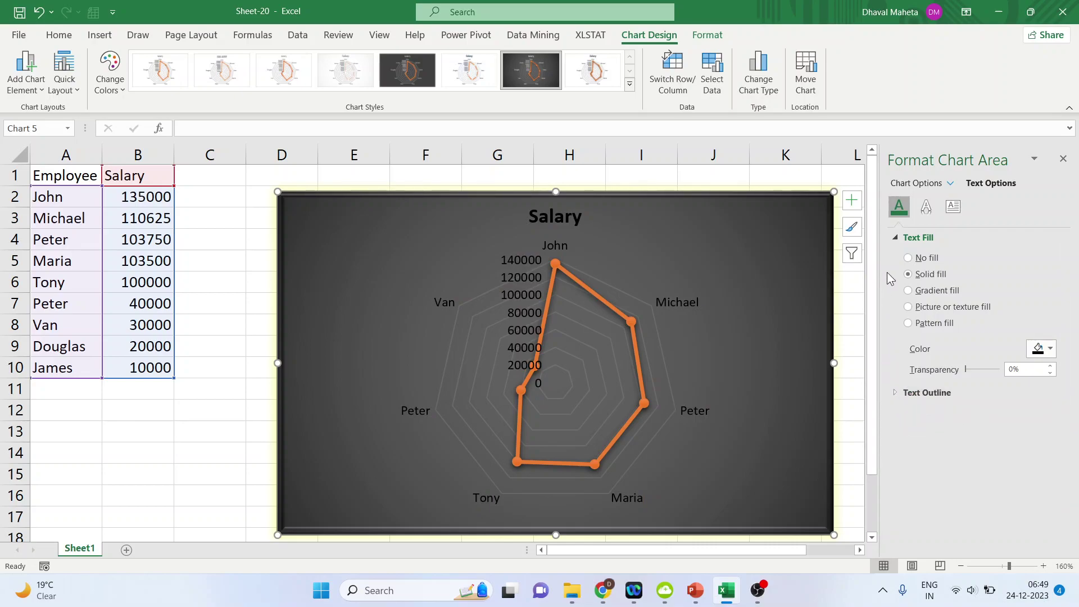
pyautogui.click(896, 239)
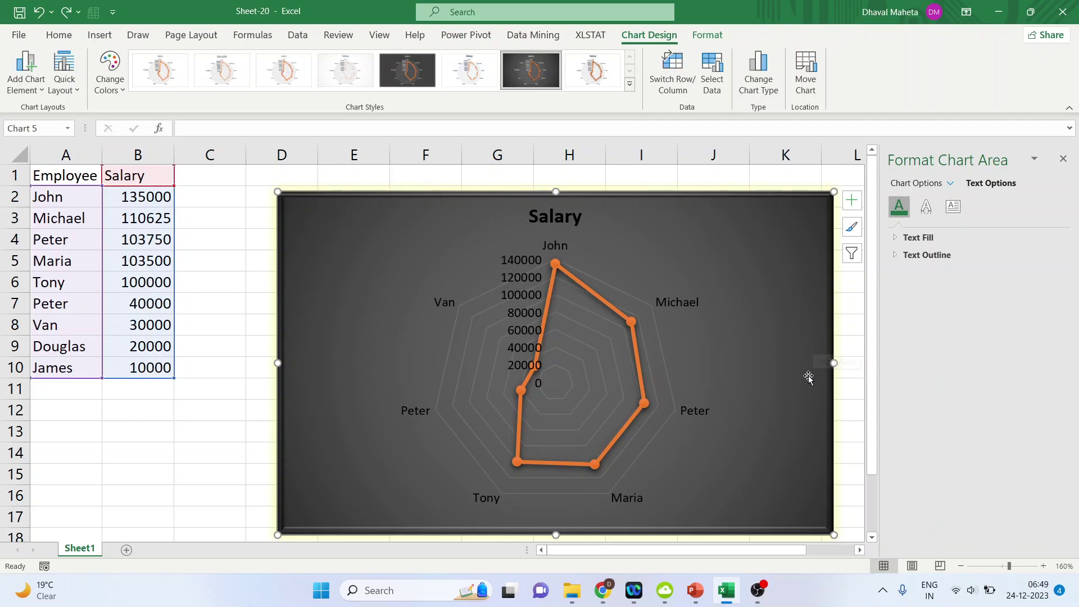
# Apply the middle reflection variation of the first row to the chart text, giving 40% transparency, 58% size and 0.5 pt blur
pyautogui.click(926, 211)
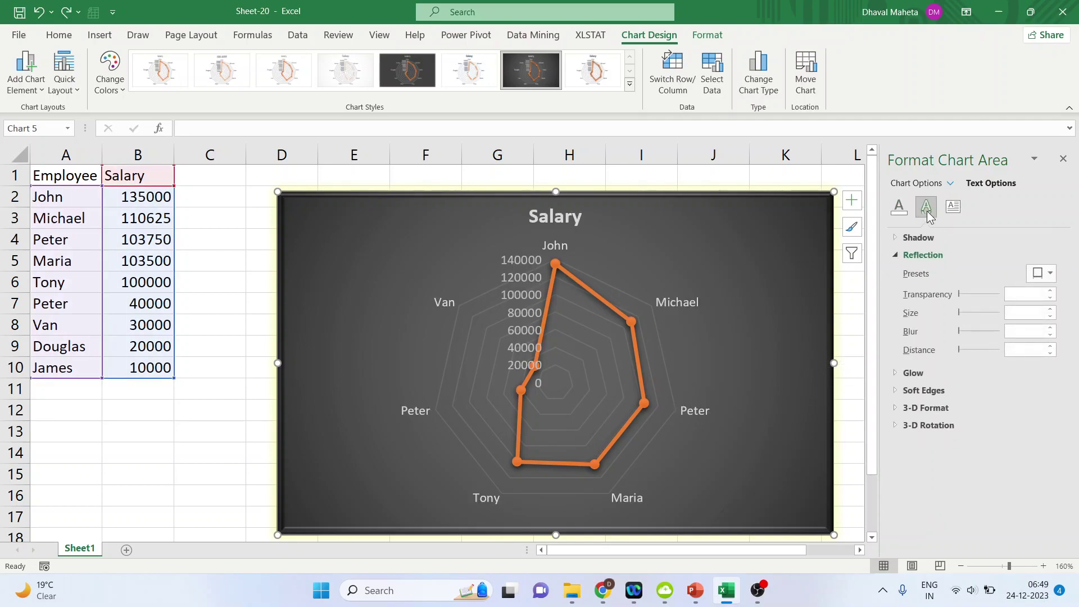
pyautogui.click(895, 256)
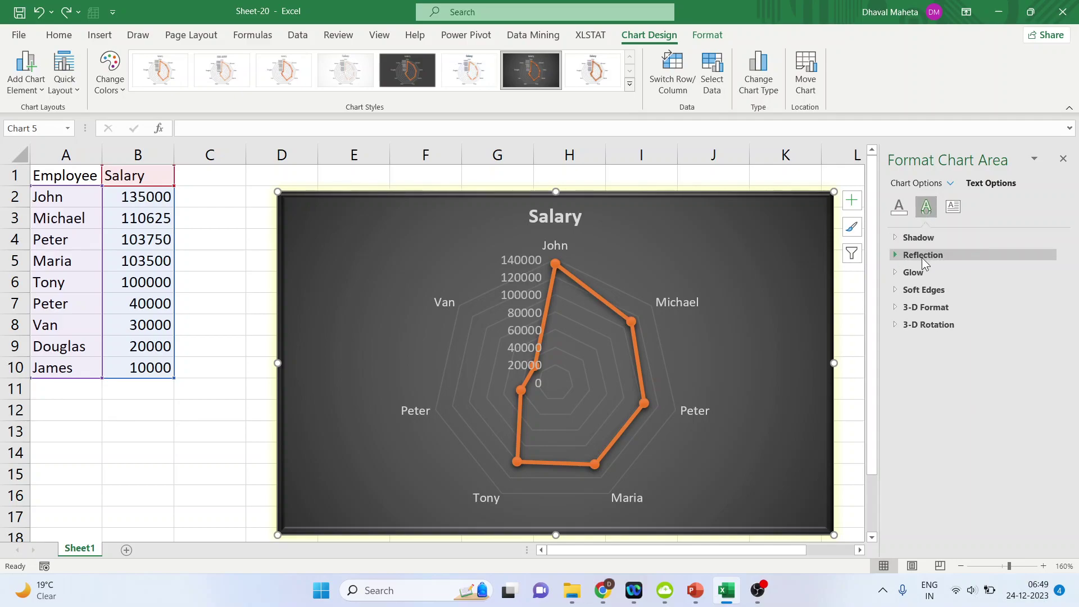
pyautogui.click(893, 258)
pyautogui.click(1042, 274)
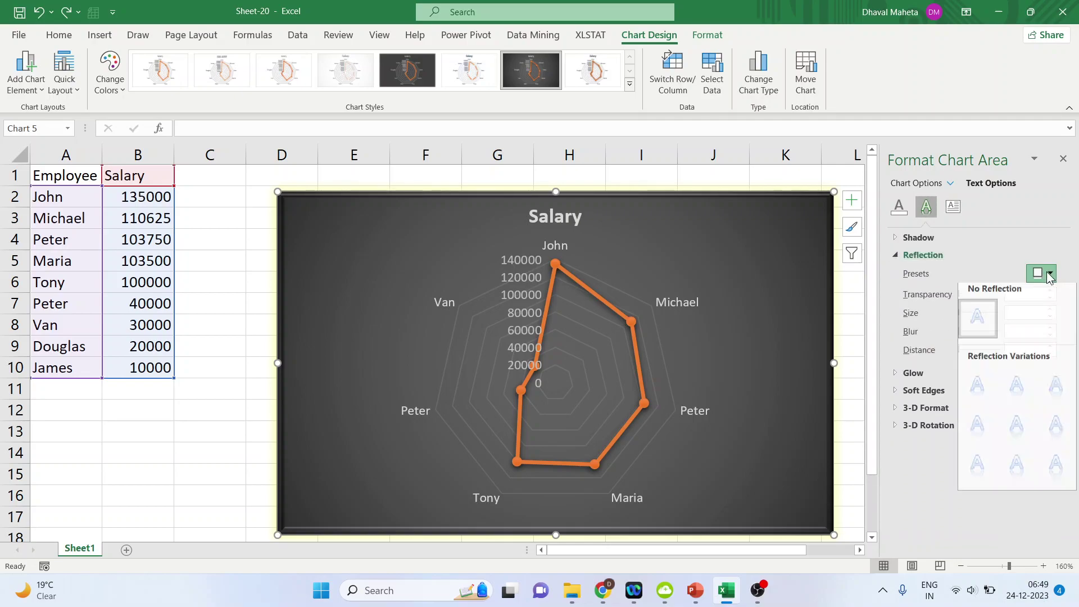
pyautogui.click(1020, 389)
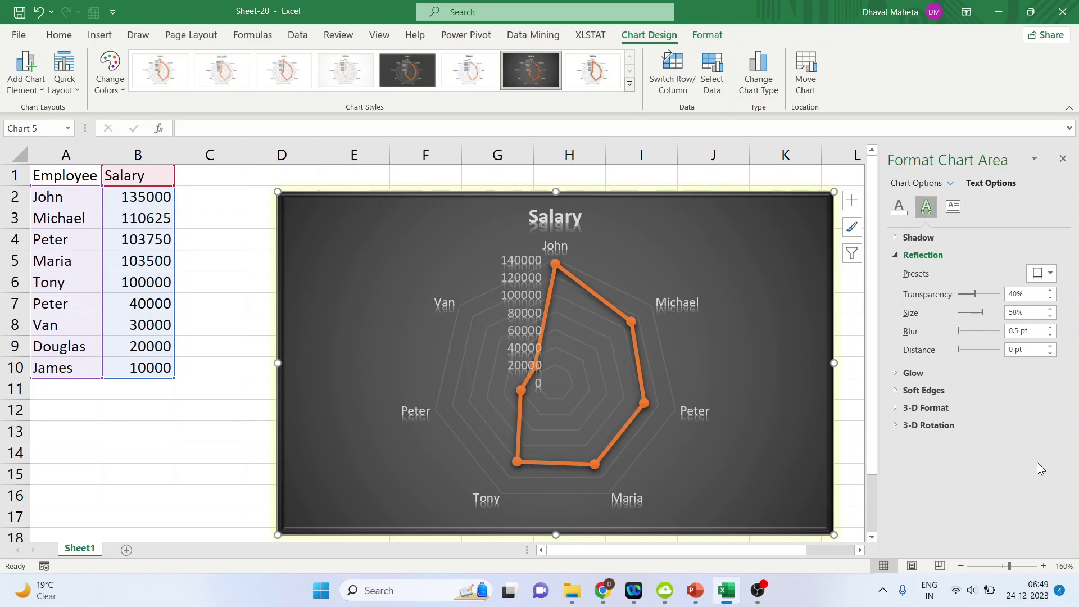
pyautogui.click(897, 257)
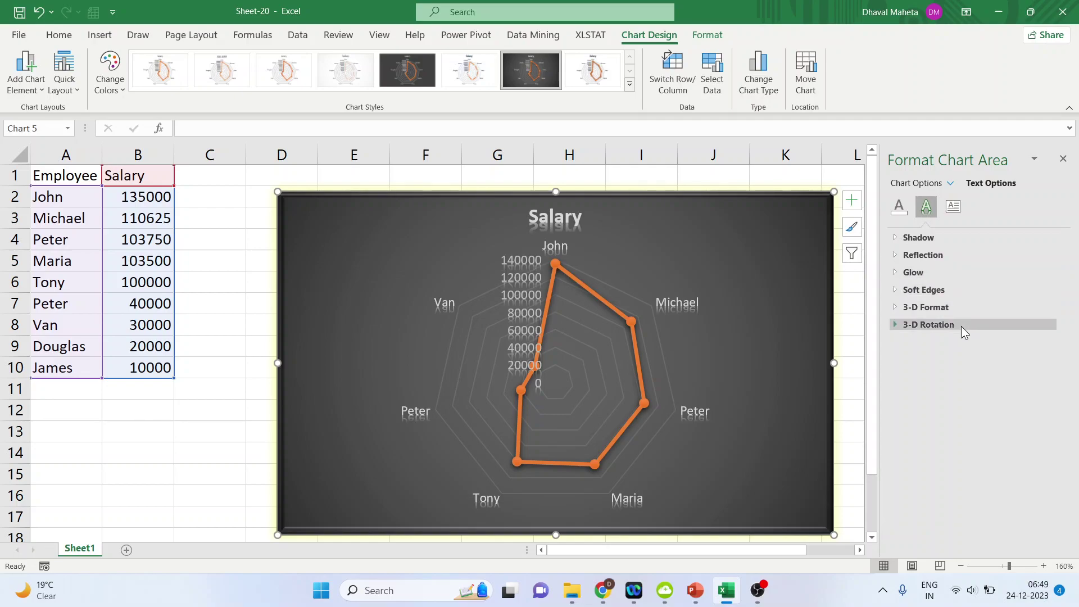
# Try the 90° text rotation on the chart text and set its direction to Rotate all text 270°
pyautogui.click(951, 207)
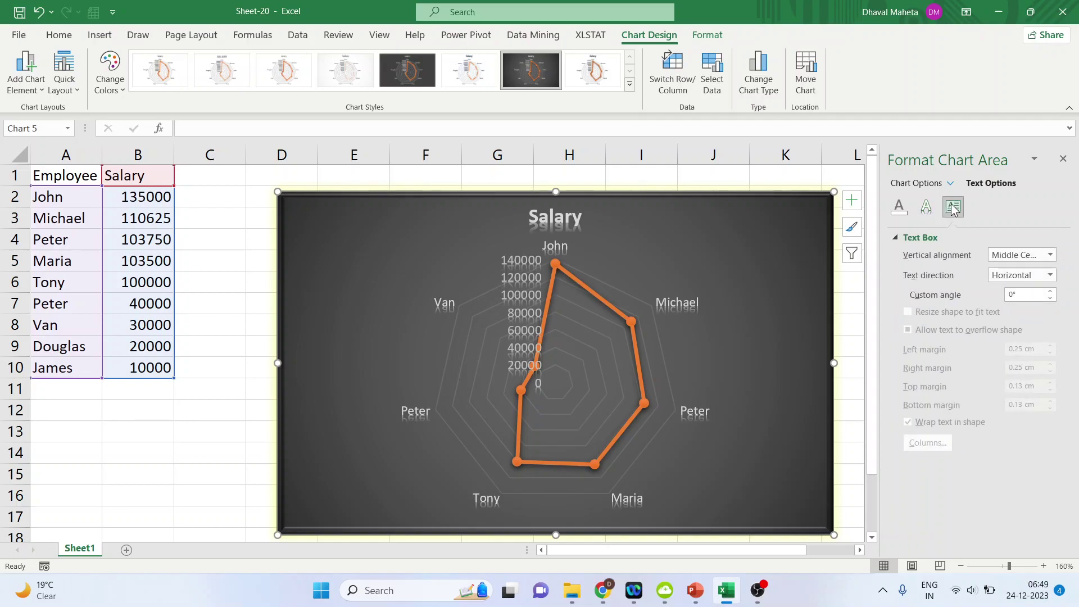
pyautogui.click(1049, 277)
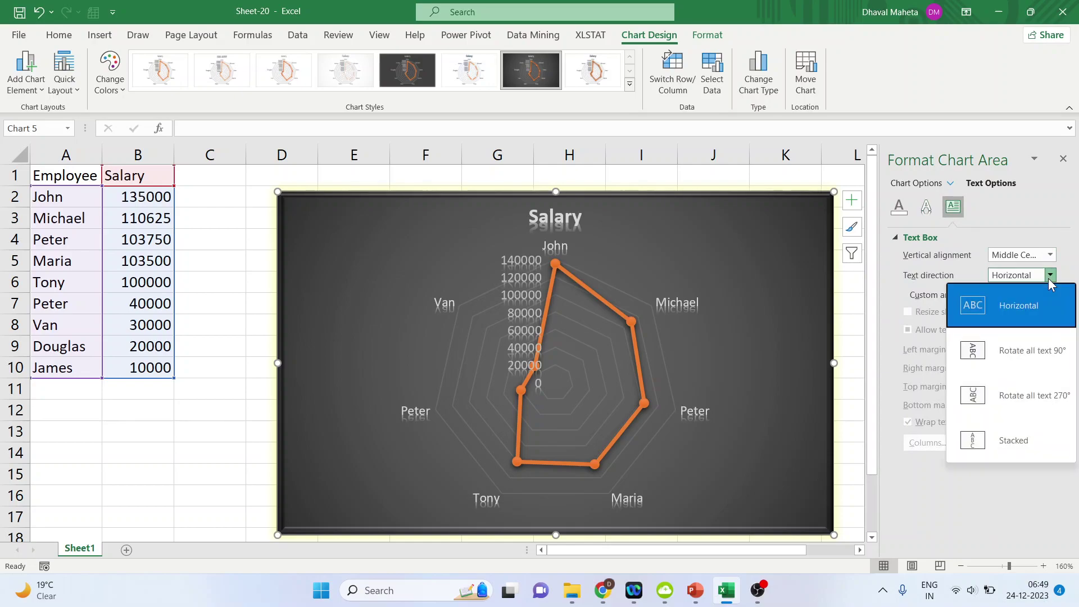
pyautogui.click(1044, 349)
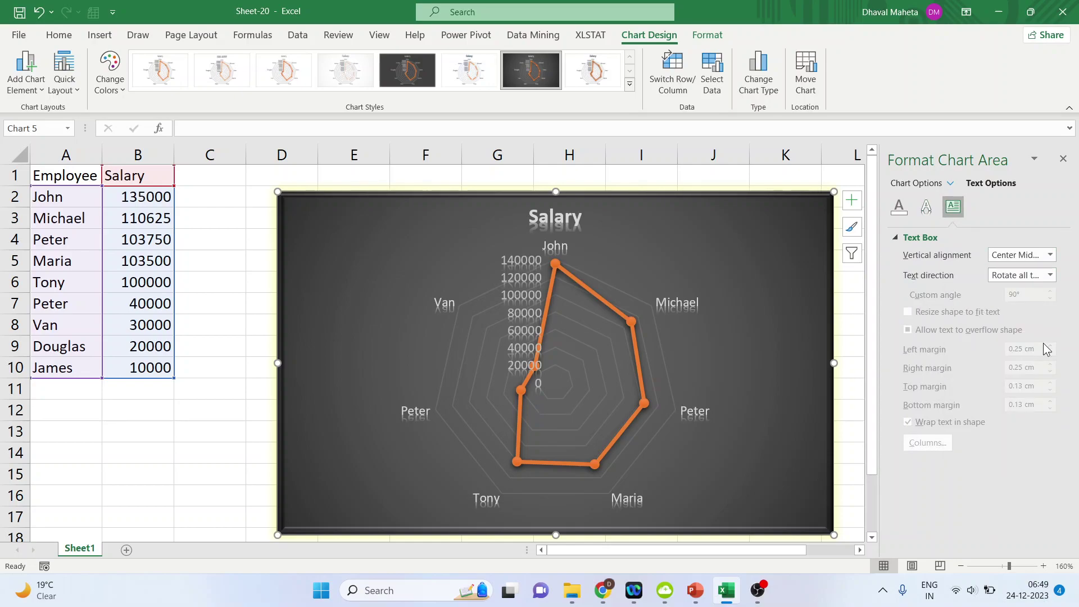
pyautogui.click(1049, 276)
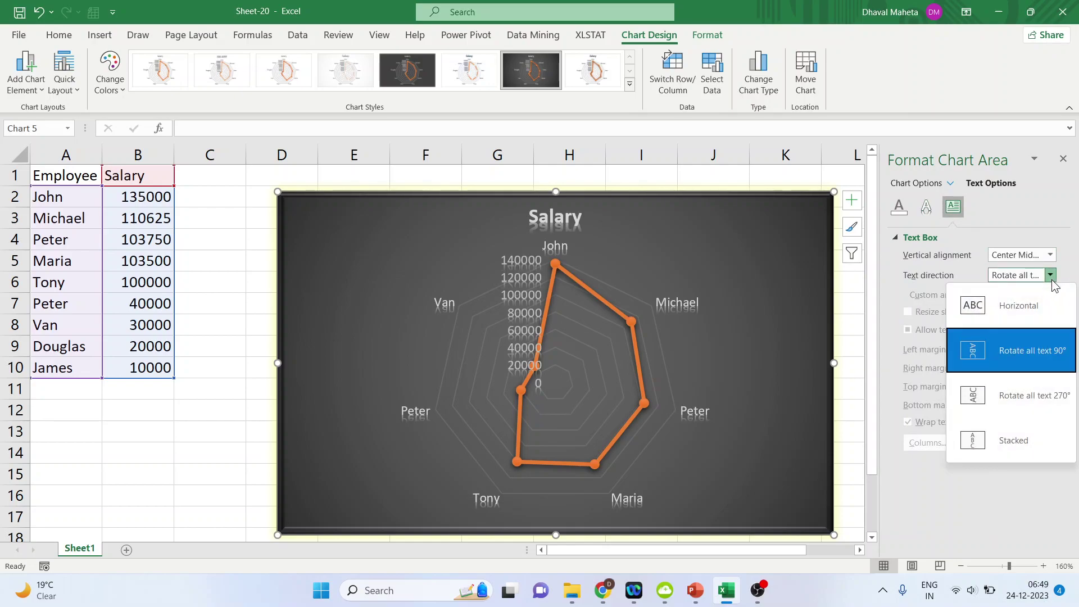
pyautogui.click(1036, 395)
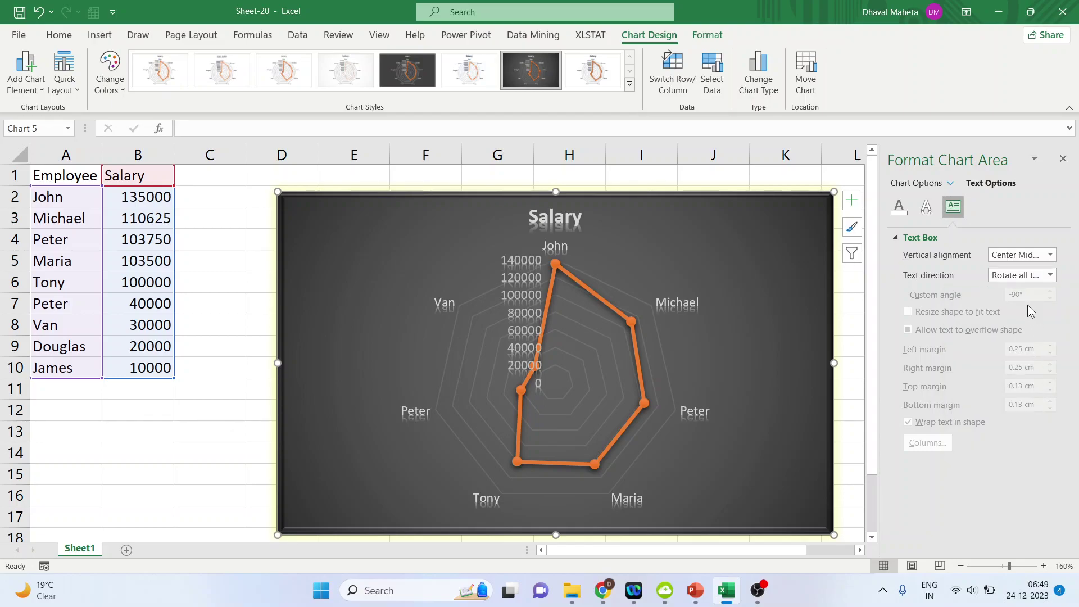
pyautogui.click(1062, 160)
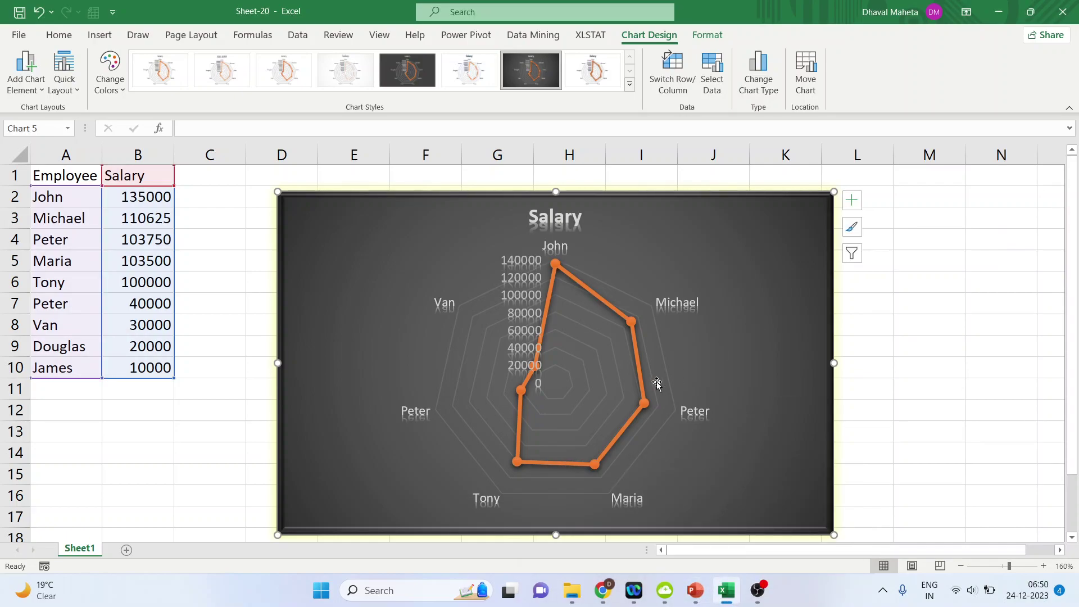
# Try a solid yellow line and a gradient line on the Salary series and return its line to Automatic
pyautogui.moveTo(637, 364)
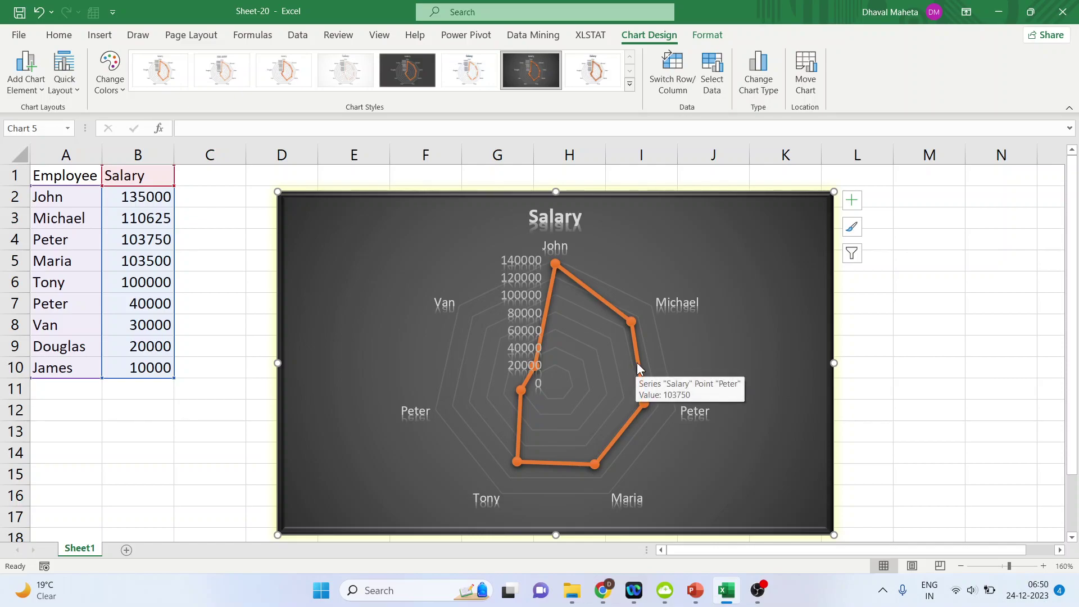
pyautogui.doubleClick(637, 365)
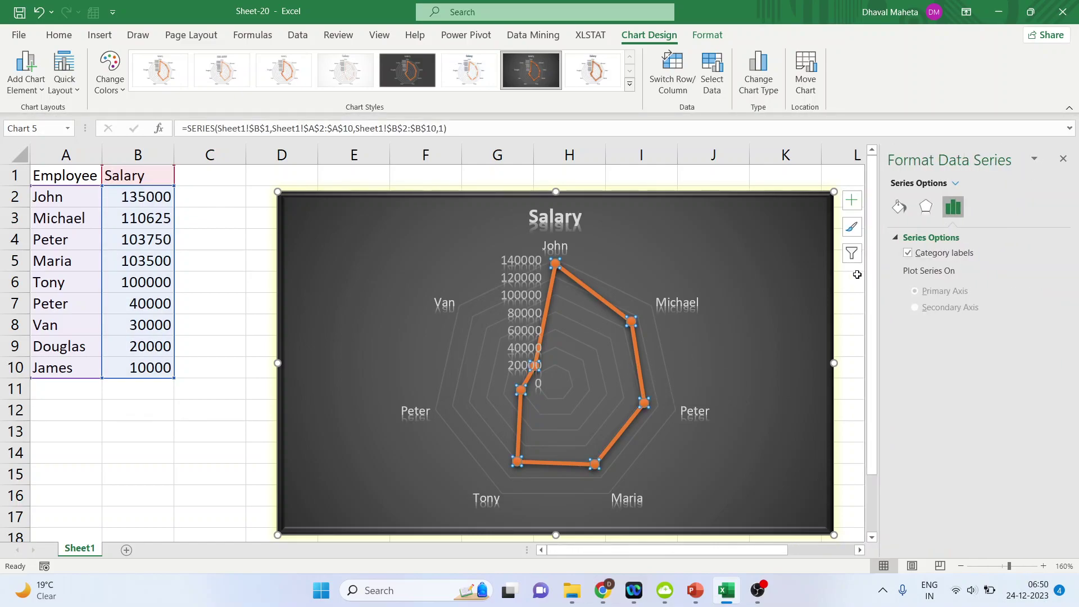
pyautogui.click(898, 207)
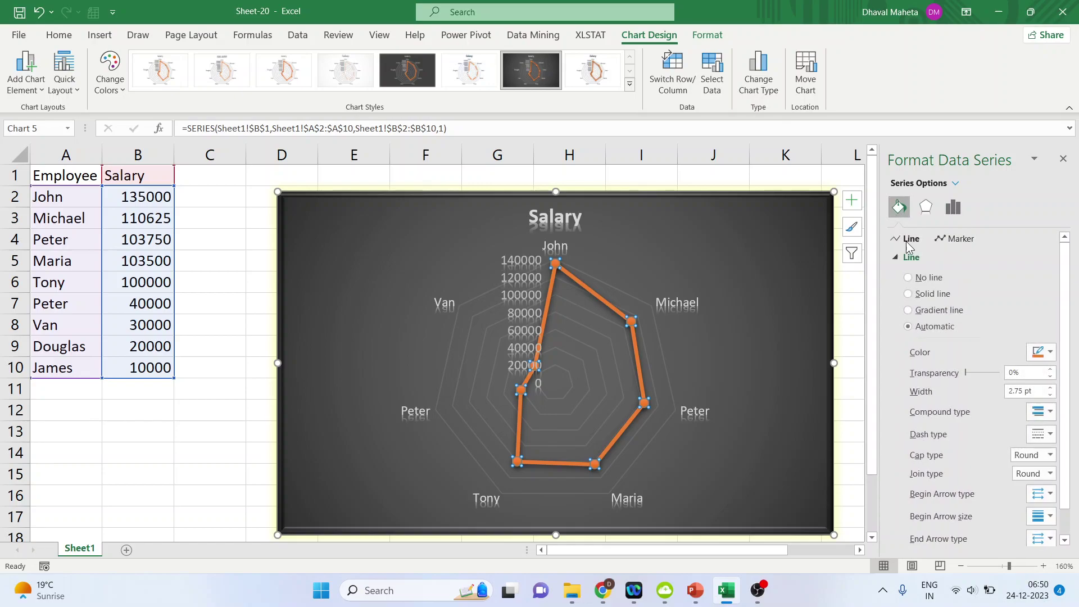
pyautogui.click(909, 294)
pyautogui.click(1053, 353)
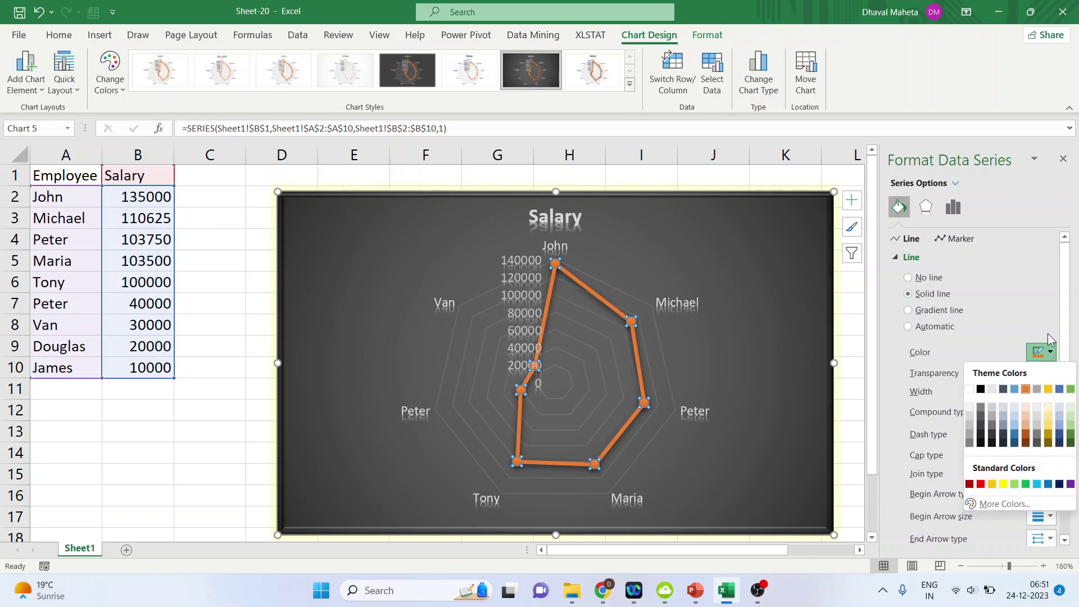
pyautogui.click(1002, 484)
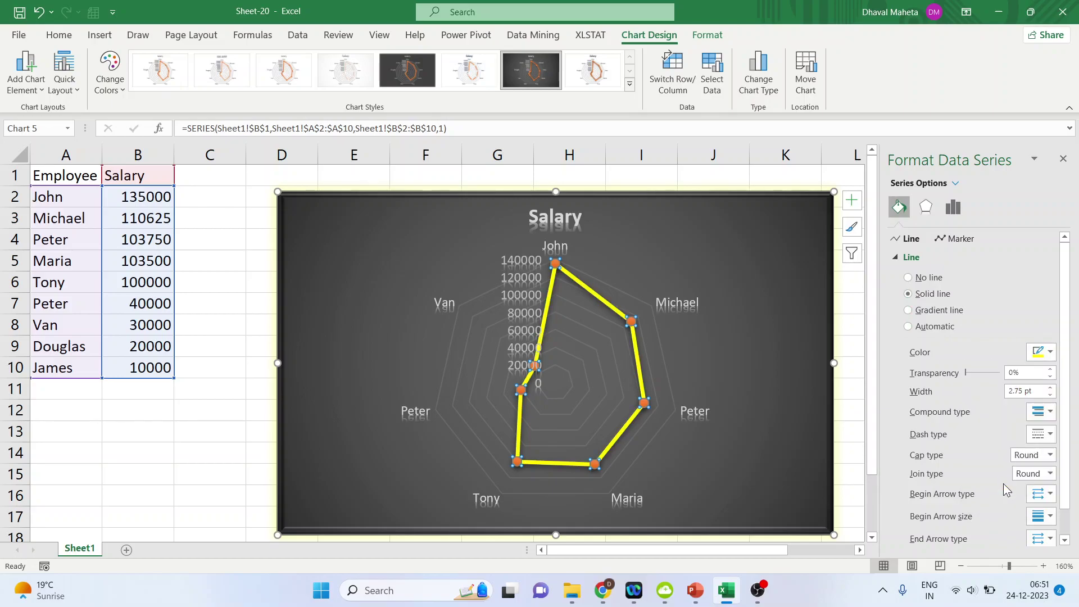
pyautogui.click(908, 309)
pyautogui.click(909, 329)
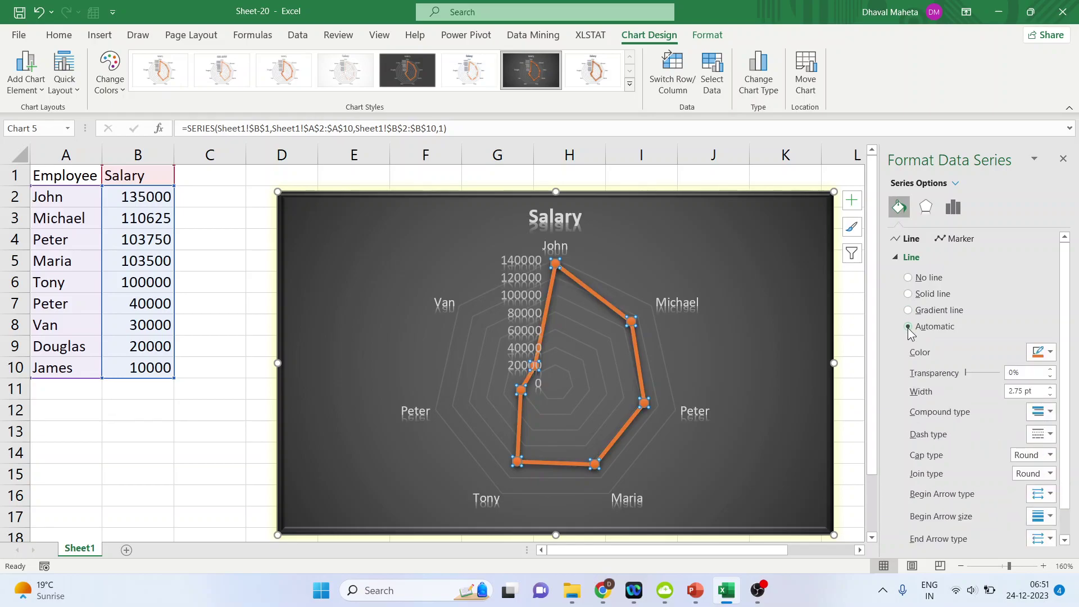
# Change the Salary series markers to the built-in triangle type with size 9
pyautogui.click(895, 258)
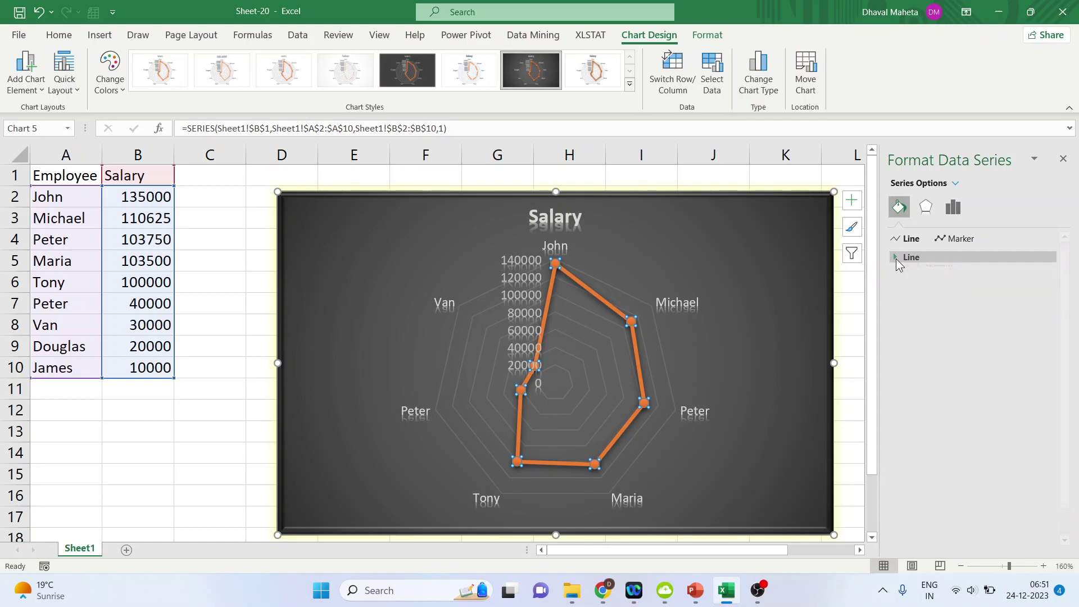
pyautogui.click(949, 241)
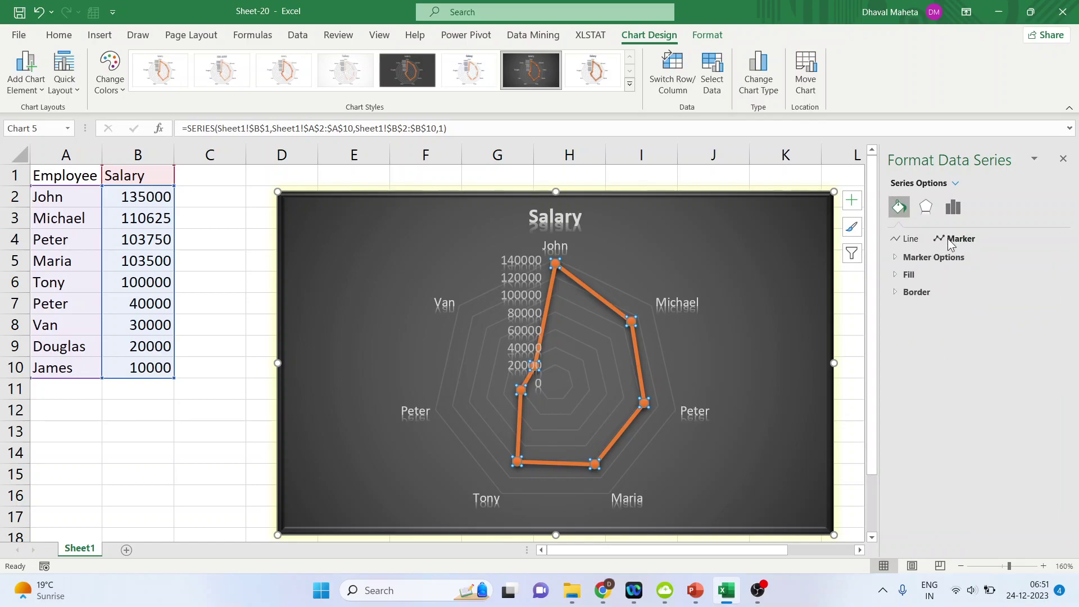
pyautogui.click(897, 259)
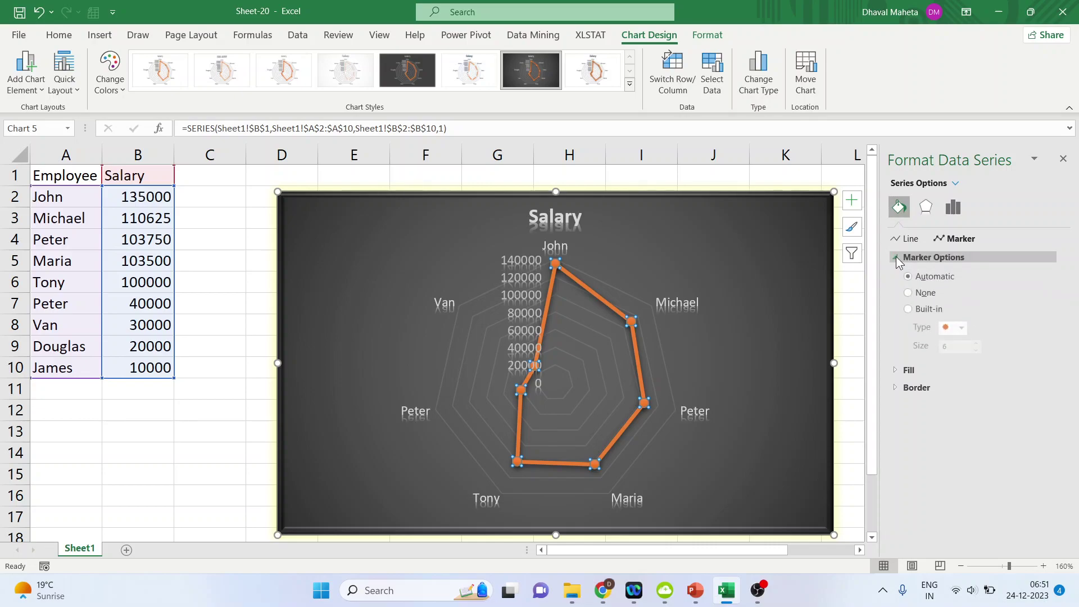
pyautogui.click(907, 308)
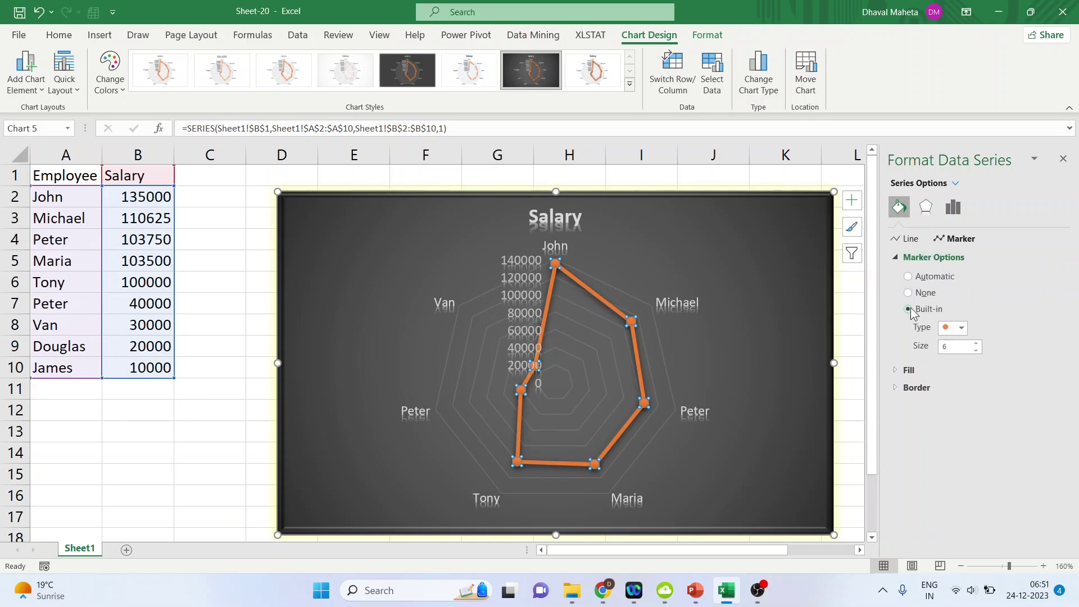
pyautogui.click(961, 327)
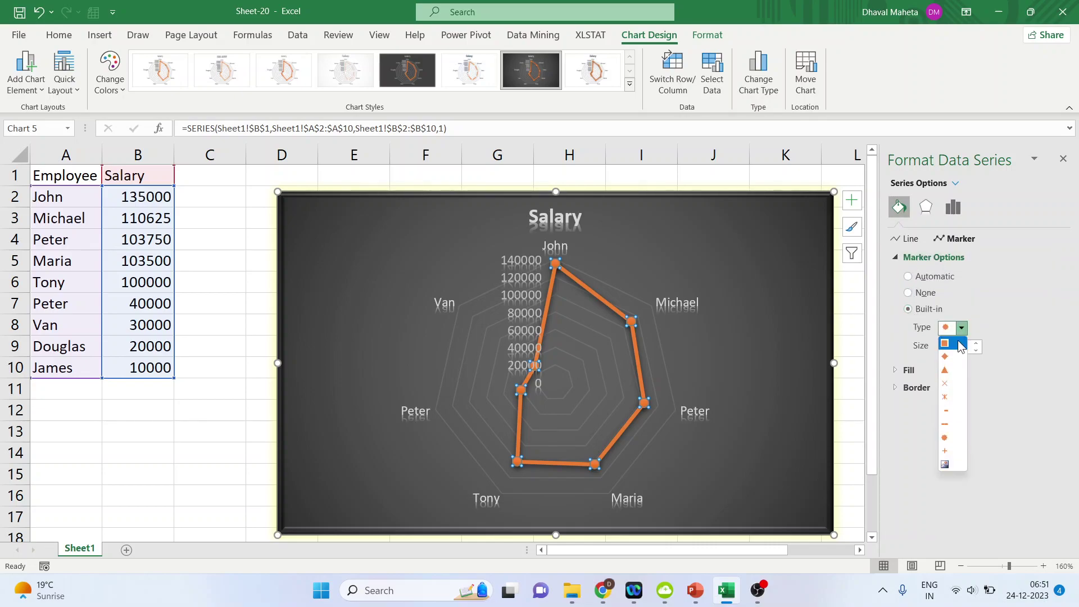
pyautogui.click(958, 370)
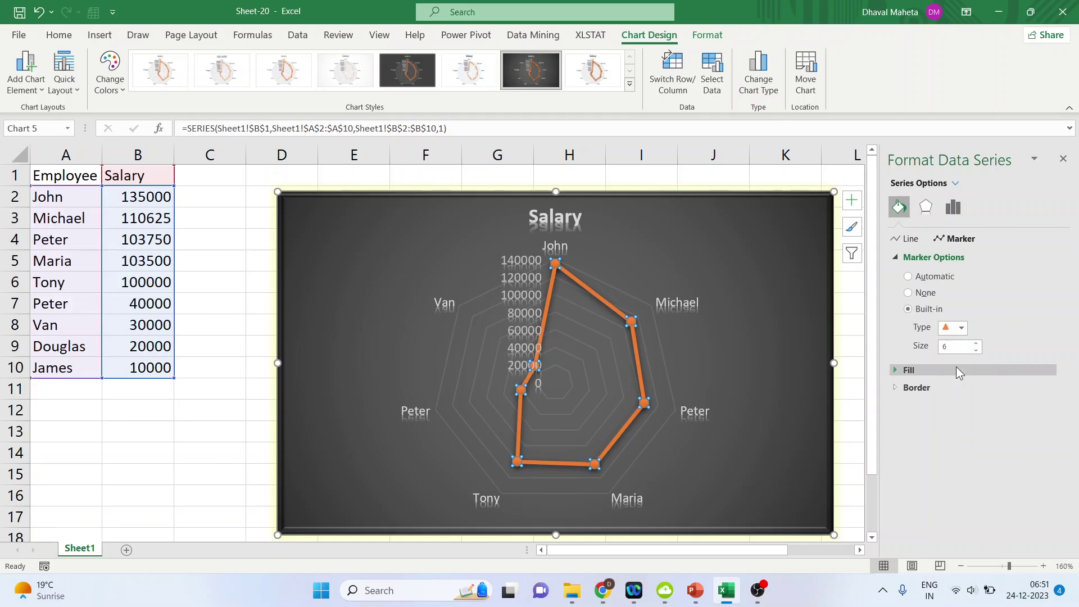
pyautogui.click(976, 344)
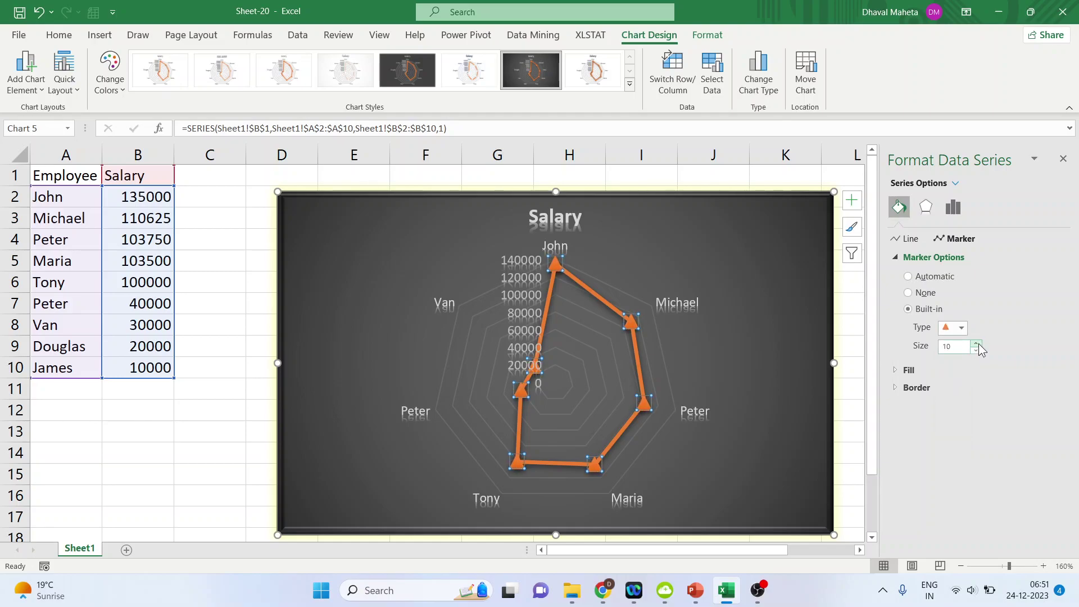
# Try white solid, gradient, picture or texture and pattern fills on the Salary markers and return their fill to Automatic
pyautogui.click(918, 370)
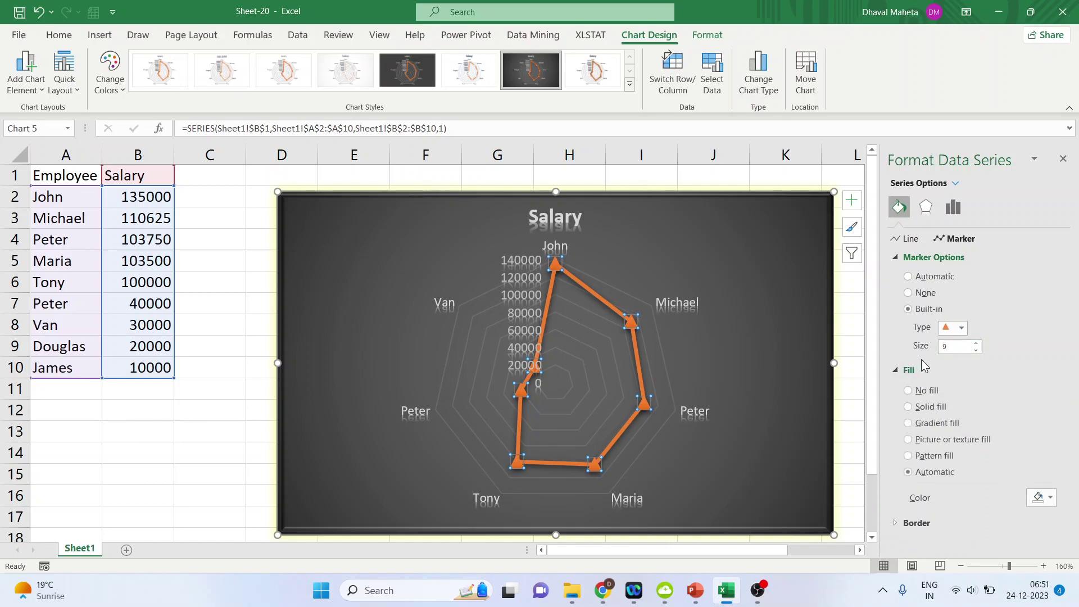
pyautogui.click(908, 406)
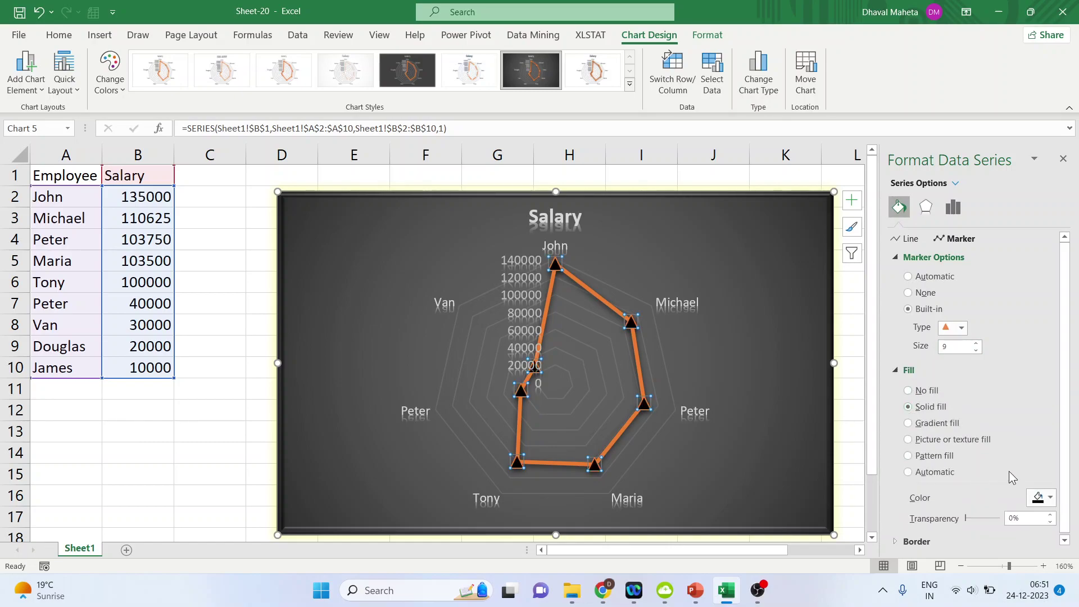
pyautogui.click(1050, 497)
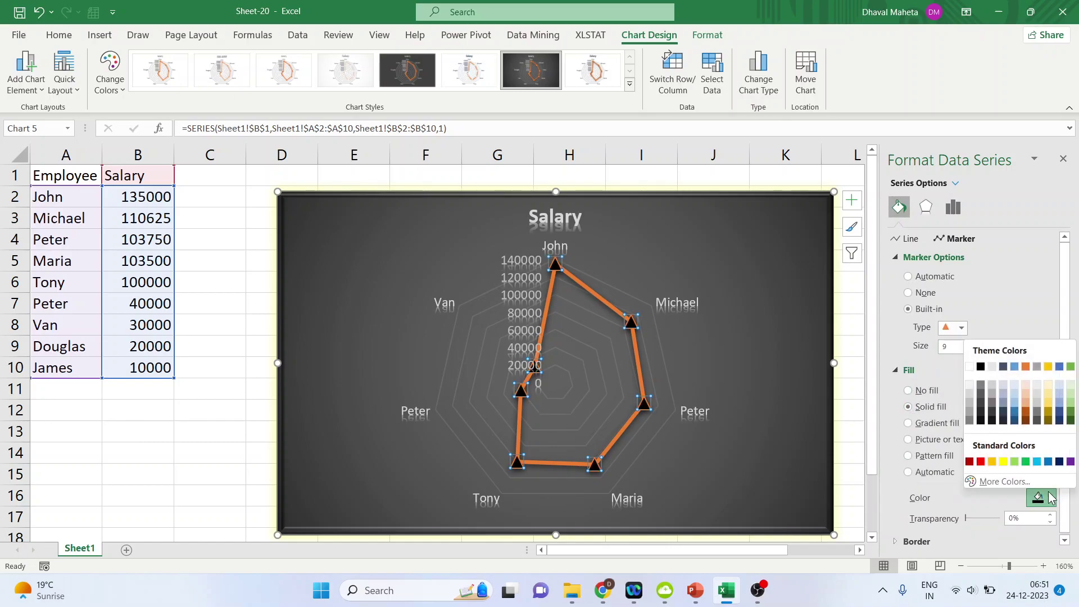
pyautogui.click(969, 367)
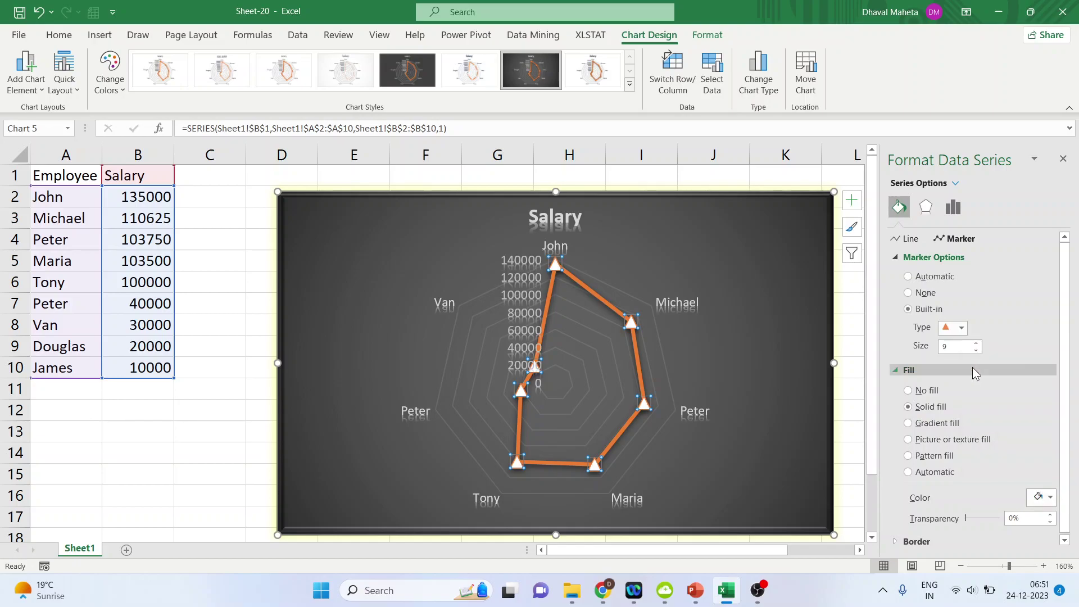
pyautogui.click(908, 423)
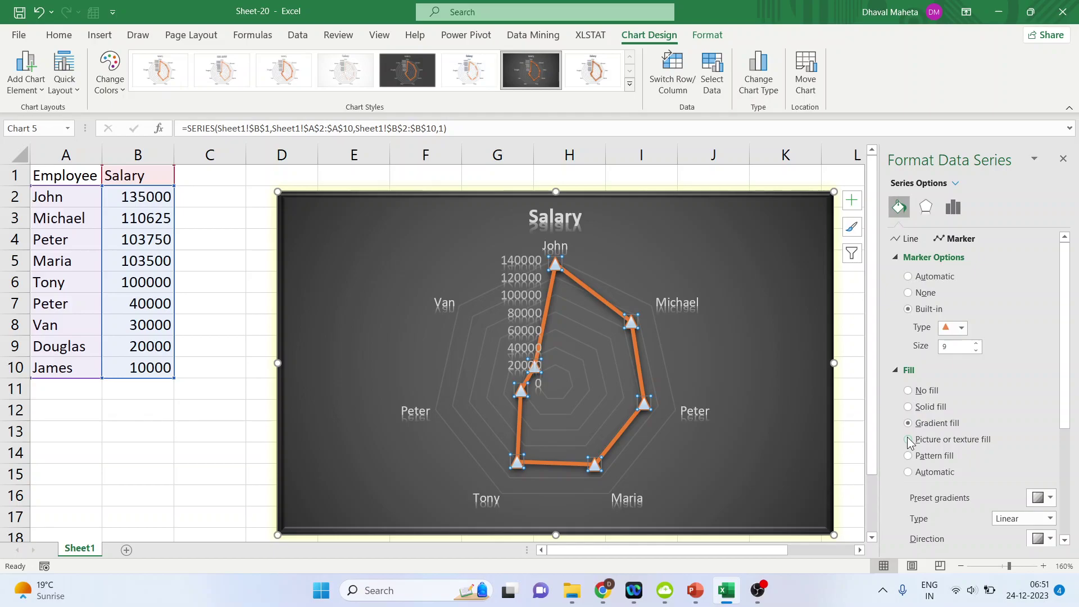
pyautogui.click(908, 439)
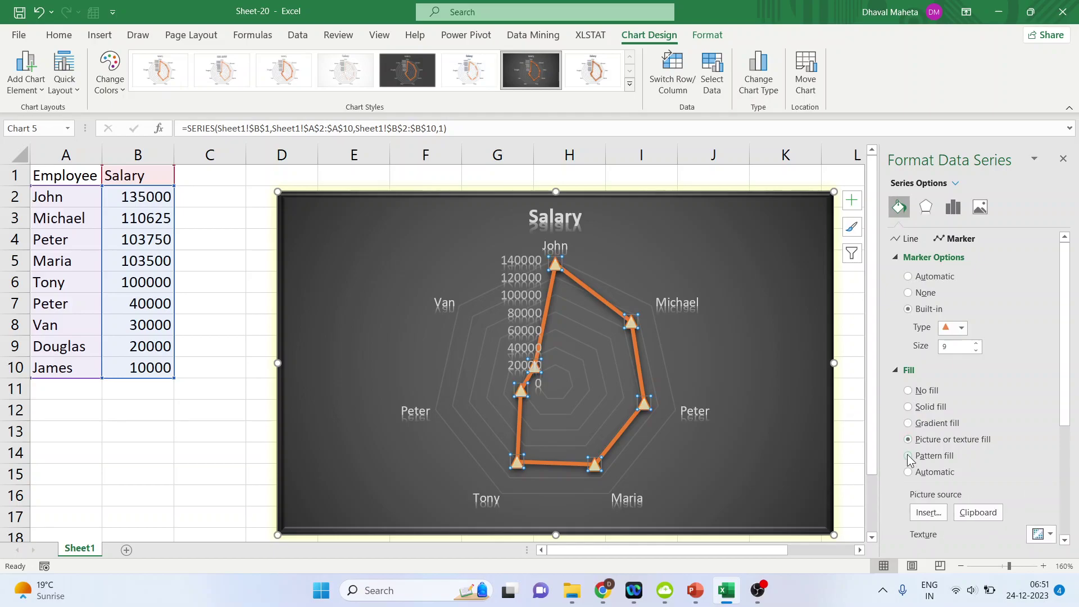
pyautogui.click(908, 456)
pyautogui.click(908, 472)
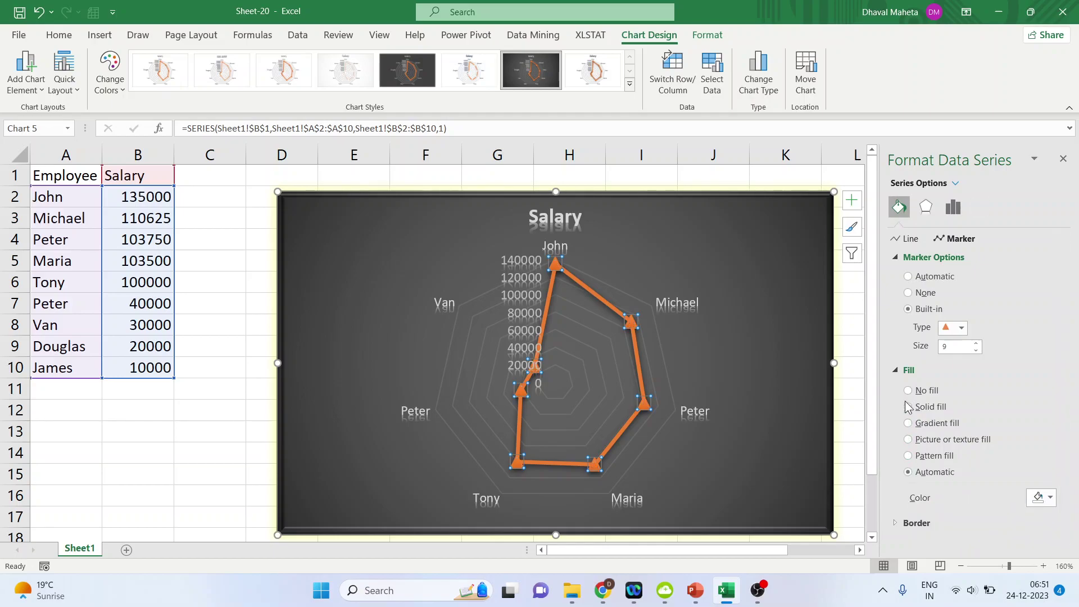
pyautogui.click(898, 372)
# Give the triangle markers of the Salary series a solid black border
pyautogui.click(895, 389)
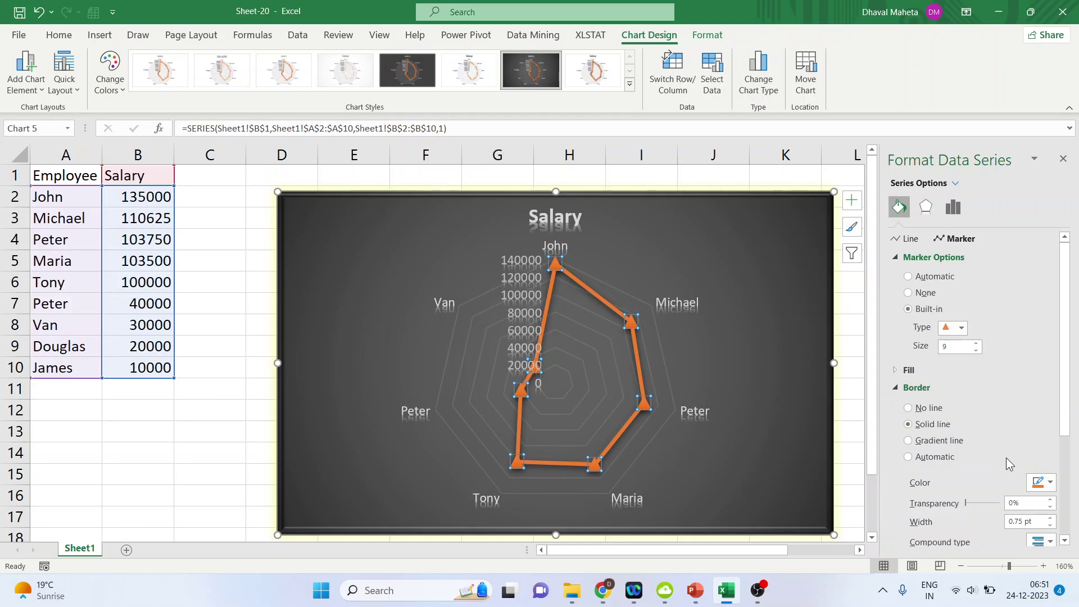
pyautogui.click(1050, 483)
pyautogui.click(980, 352)
pyautogui.click(897, 387)
pyautogui.click(898, 370)
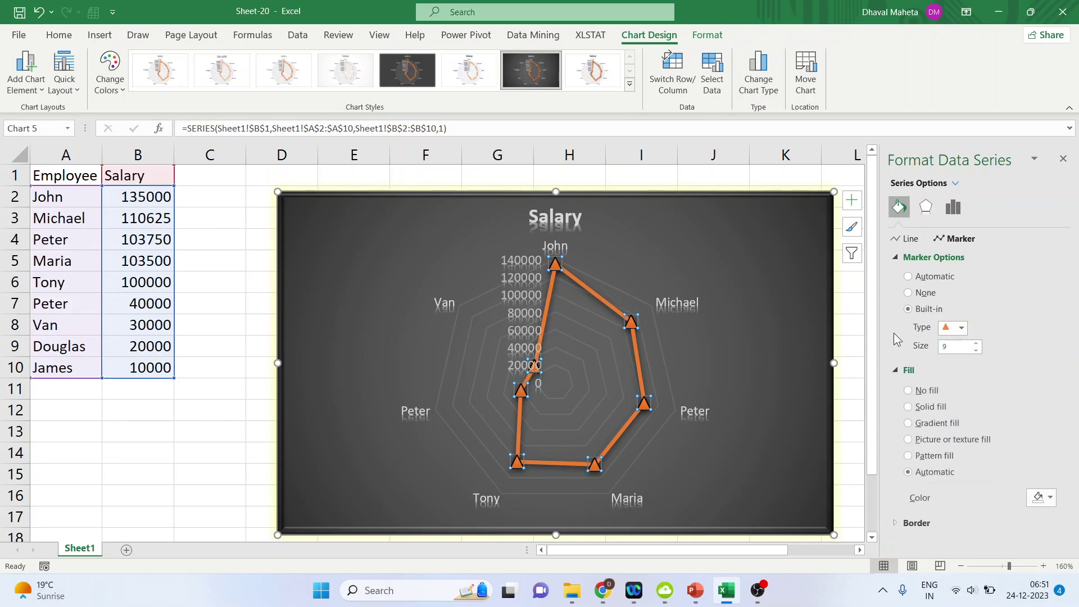
pyautogui.click(899, 259)
pyautogui.click(896, 275)
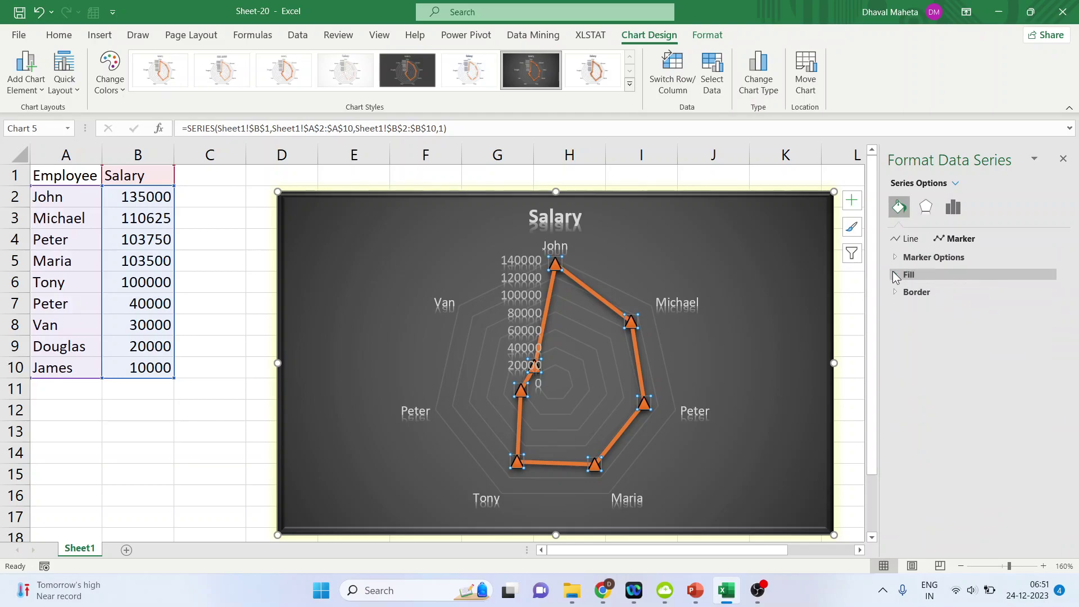
# Apply the middle outer shadow preset of the first row to the Salary series and colour the shadow white
pyautogui.click(925, 208)
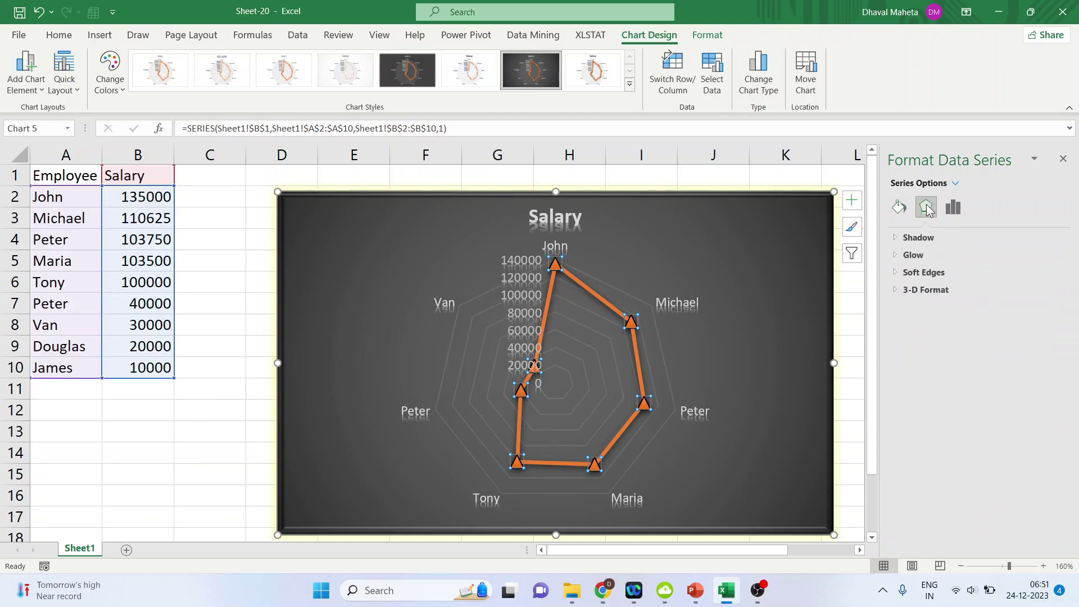
pyautogui.click(897, 238)
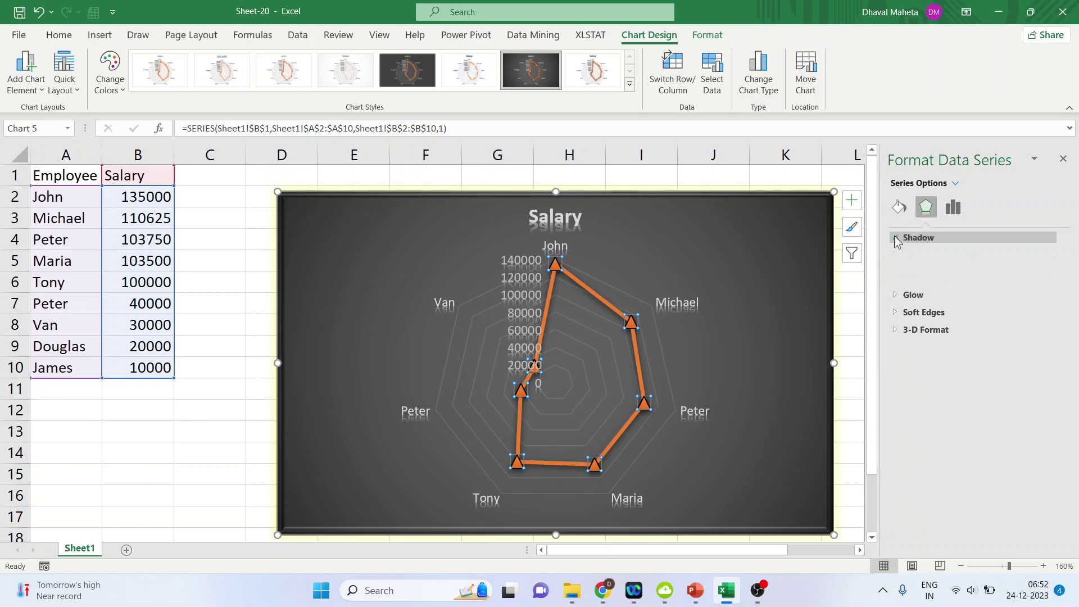
pyautogui.click(1052, 259)
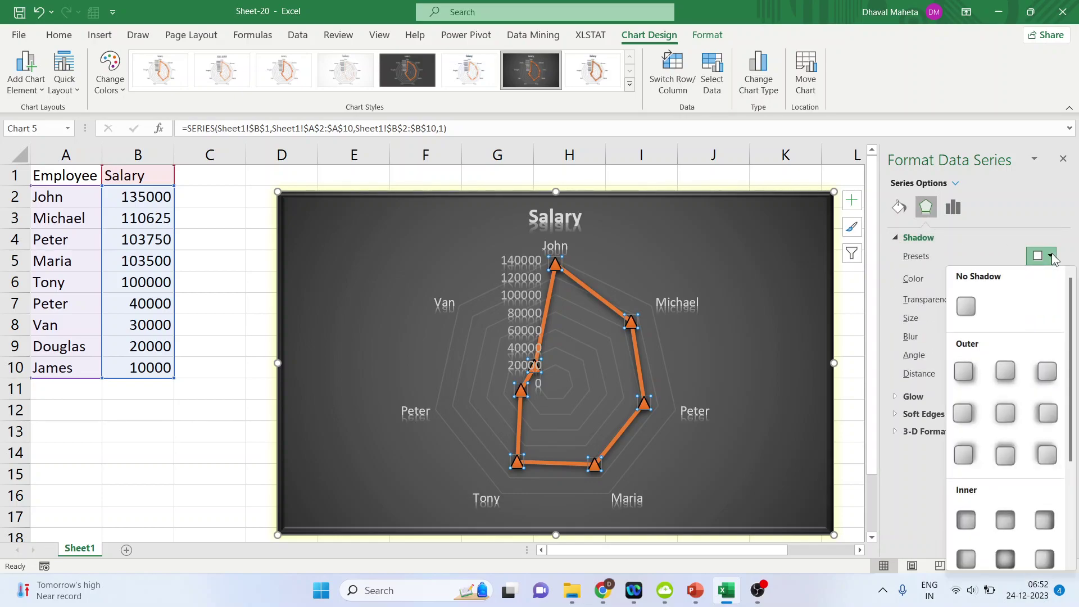
pyautogui.click(1011, 373)
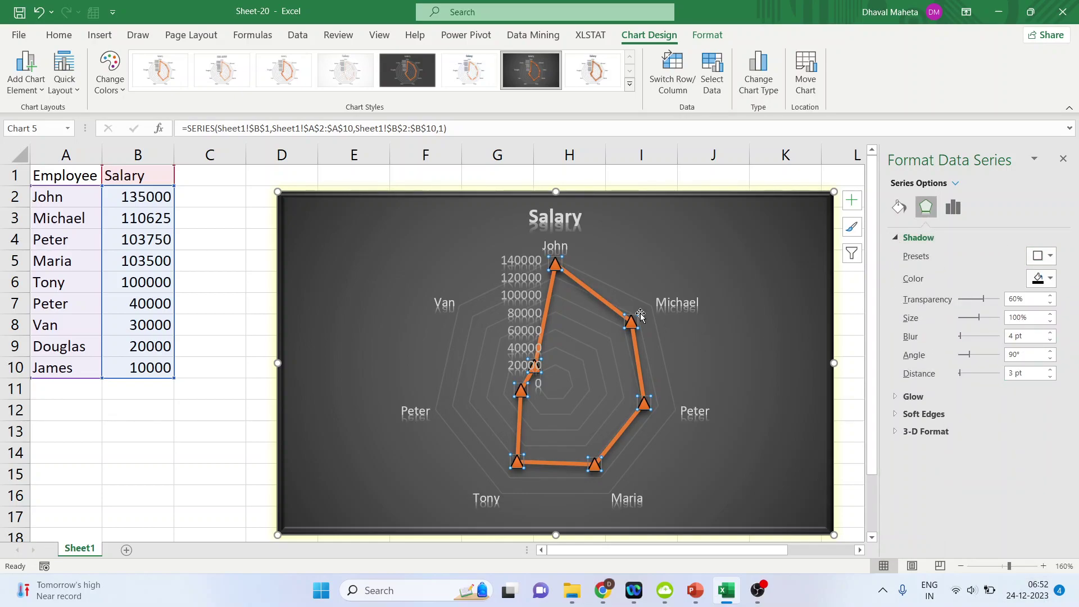
pyautogui.click(1049, 279)
pyautogui.click(974, 319)
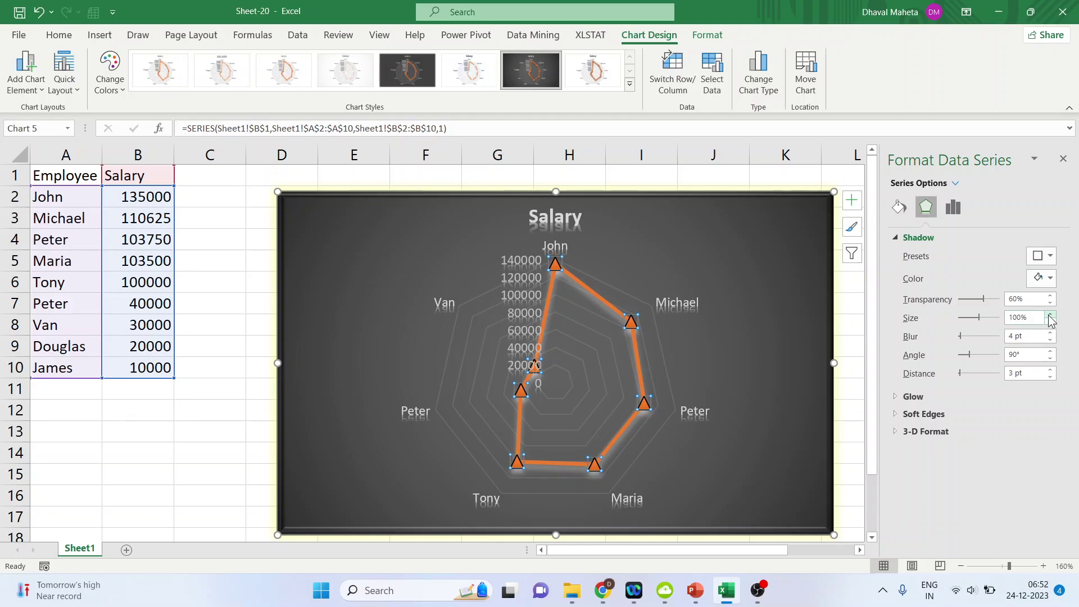
pyautogui.click(892, 241)
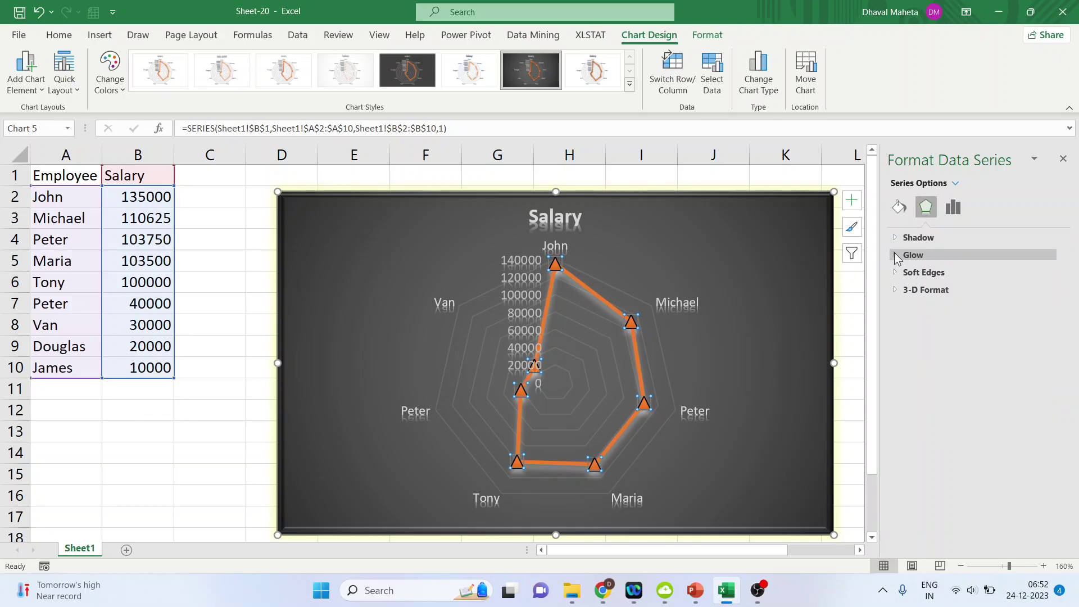
# Apply the second bevel of the first row as the Salary series' top bevel, 6 pt wide and high, and display its series options
pyautogui.click(895, 292)
pyautogui.click(942, 333)
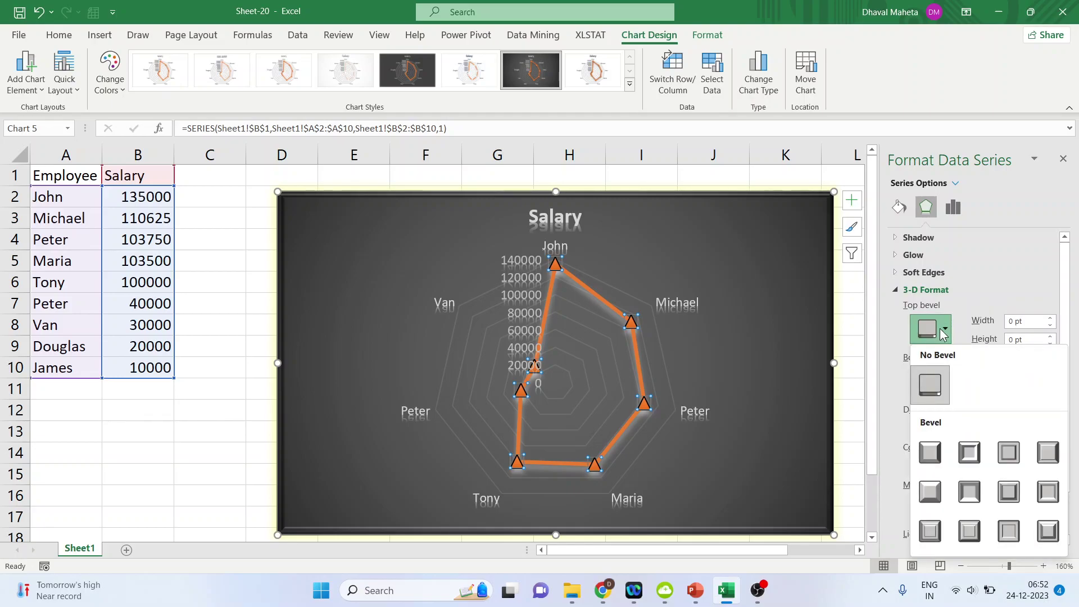
pyautogui.click(972, 455)
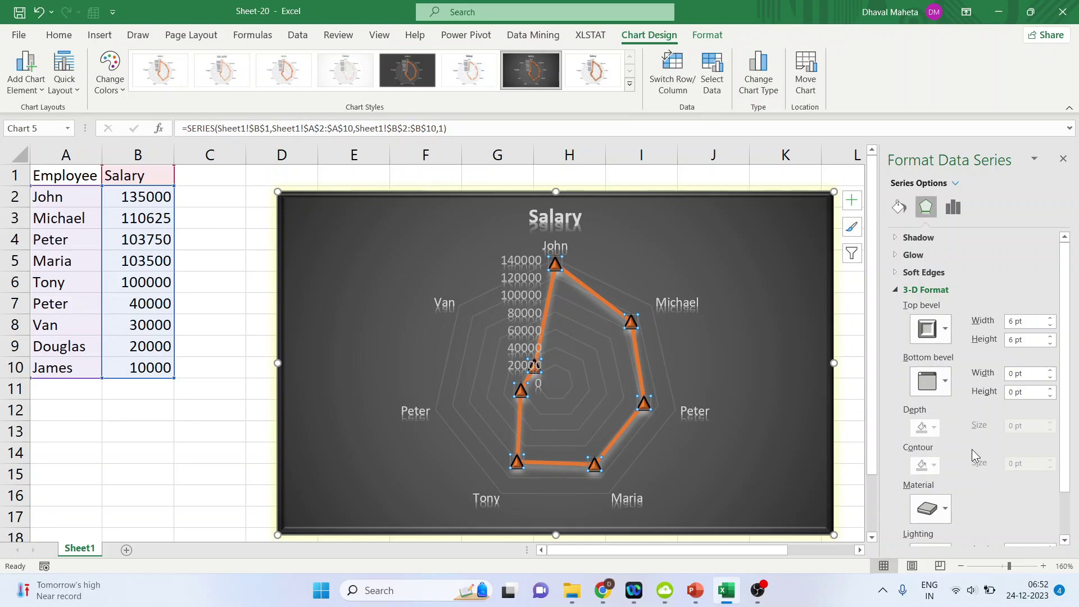
pyautogui.click(894, 292)
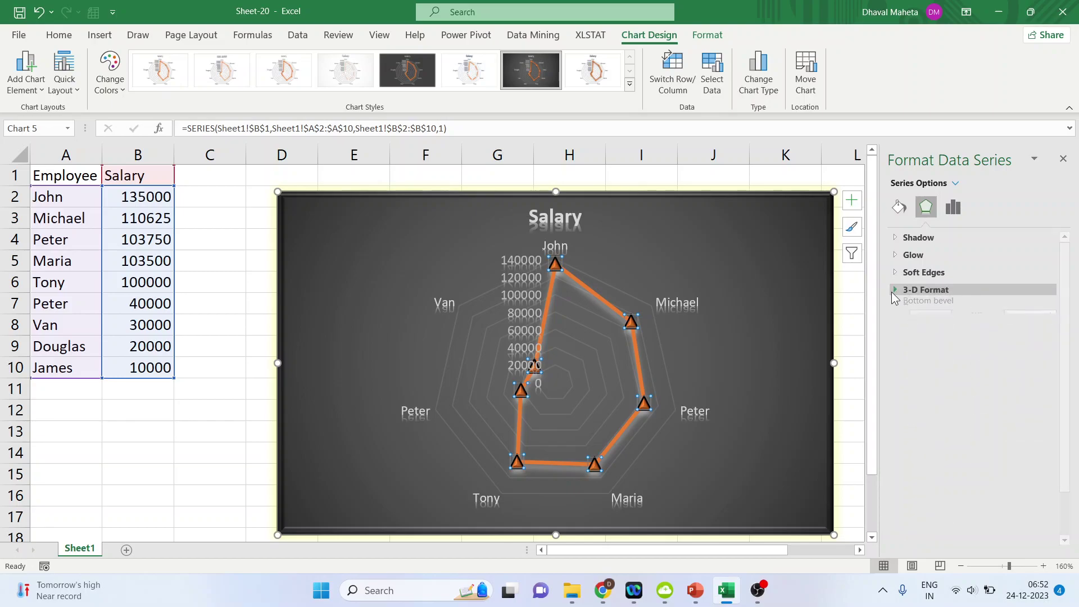
pyautogui.click(953, 208)
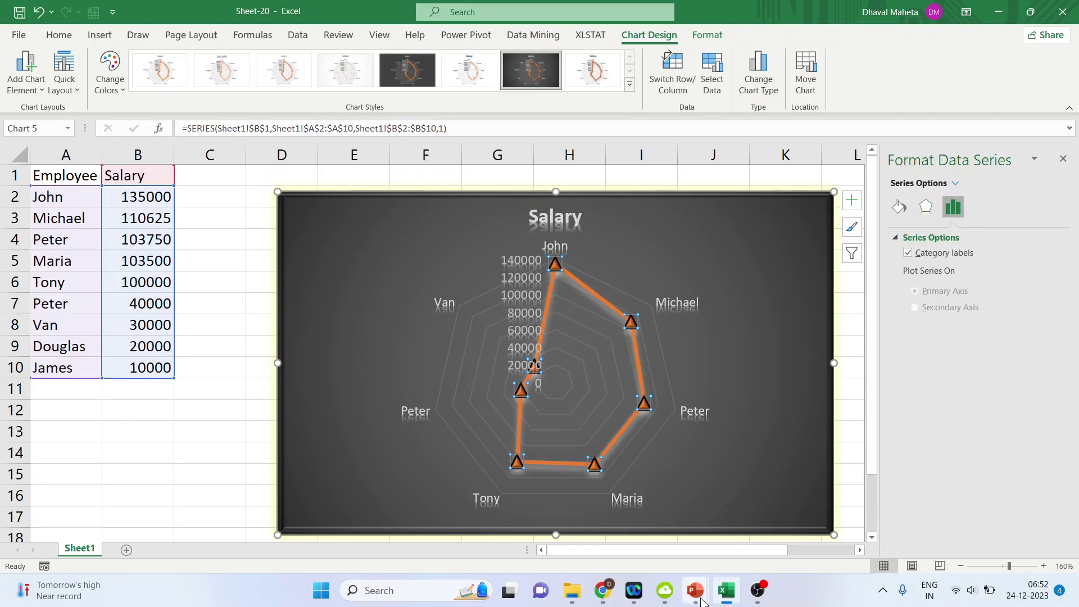
# Switch to the Youtube templates presentation in PowerPoint and show the Thank you slide full screen
pyautogui.moveTo(701, 601)
pyautogui.click(624, 523)
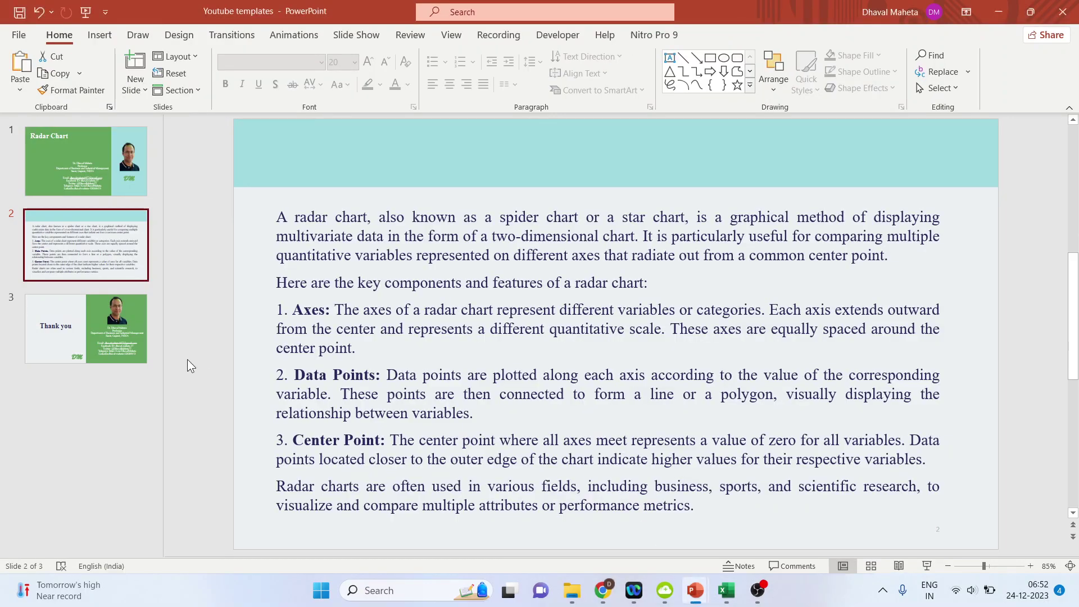
pyautogui.click(132, 338)
pyautogui.click(927, 565)
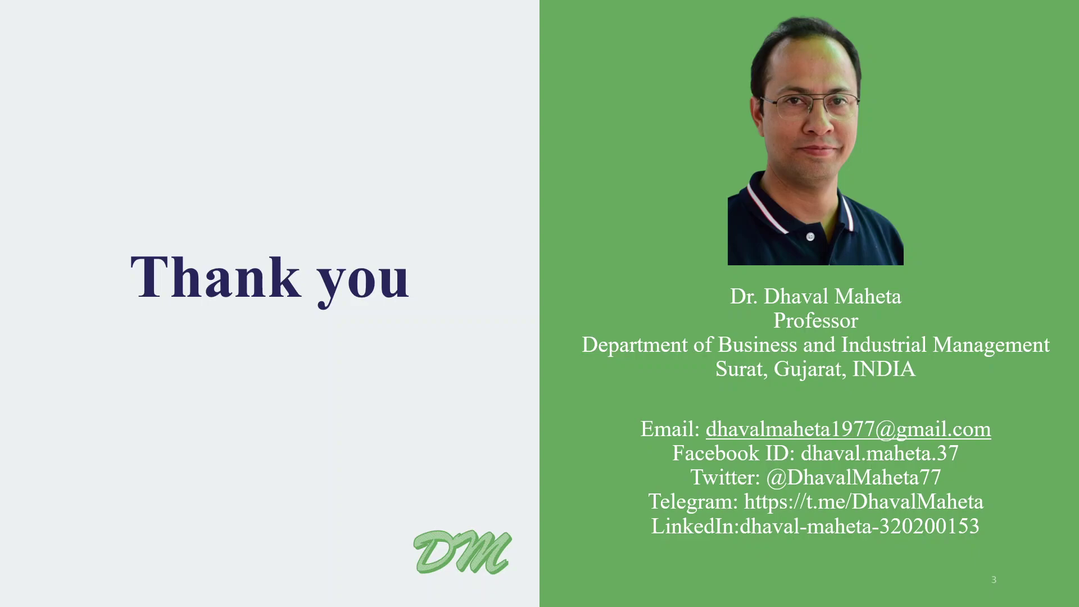